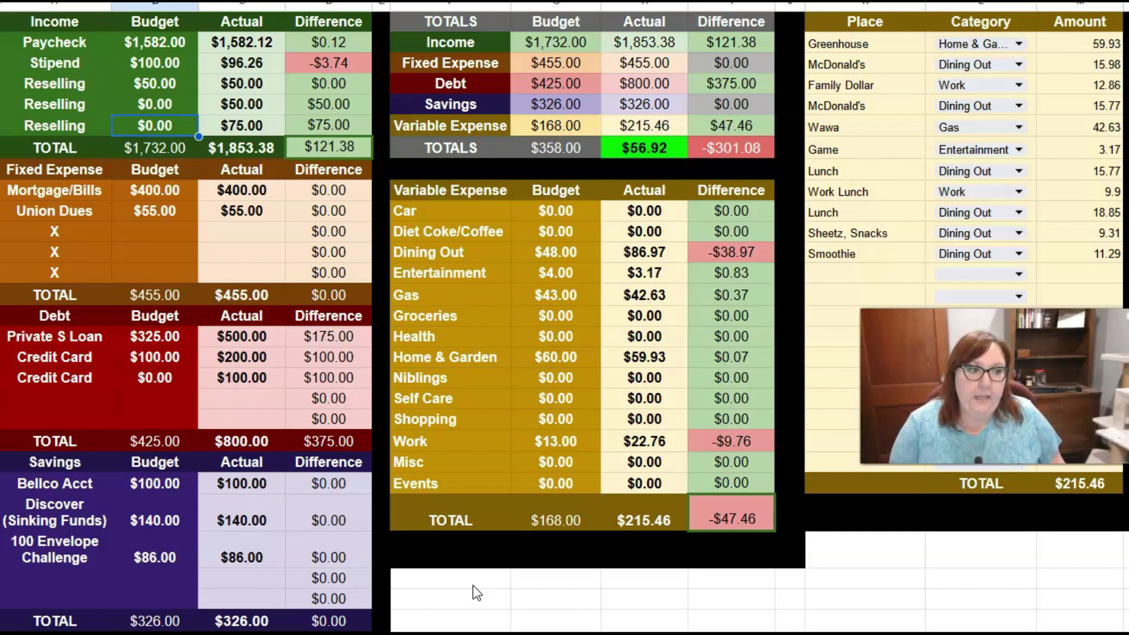
Review the income total, the fixed expense and debt rows, and the actual amounts in the variable expense table
{"action": "key", "text": "Down"}
{"action": "key", "text": "Right"}
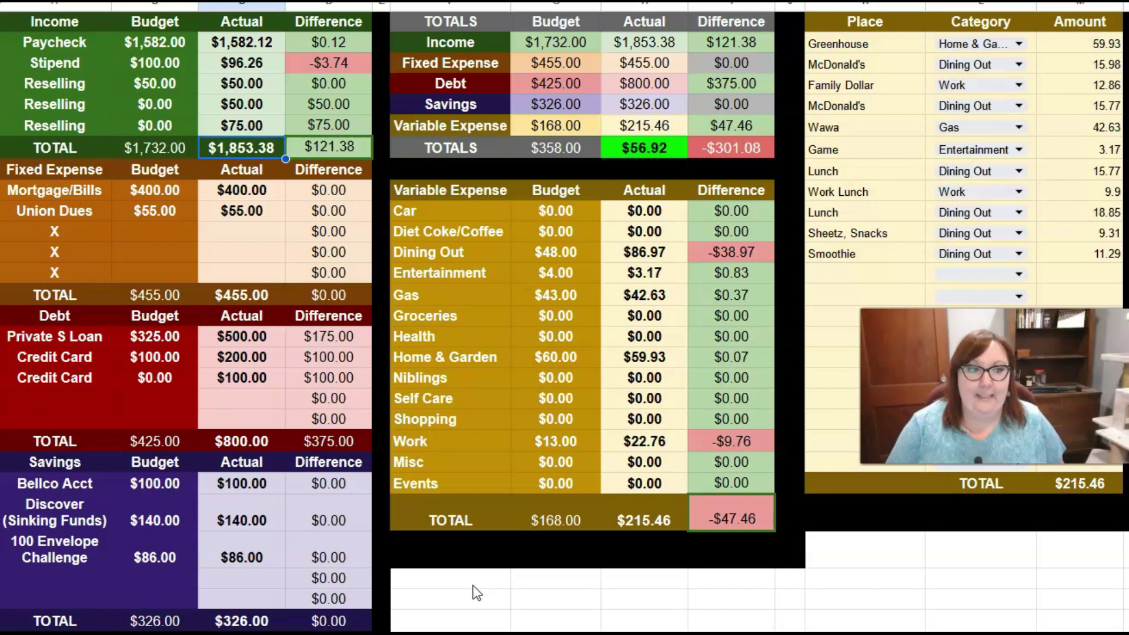
{"action": "key", "text": "Down"}
{"action": "key", "text": "Down"}
{"action": "key", "text": "Down"}
{"action": "key", "text": "Down"}
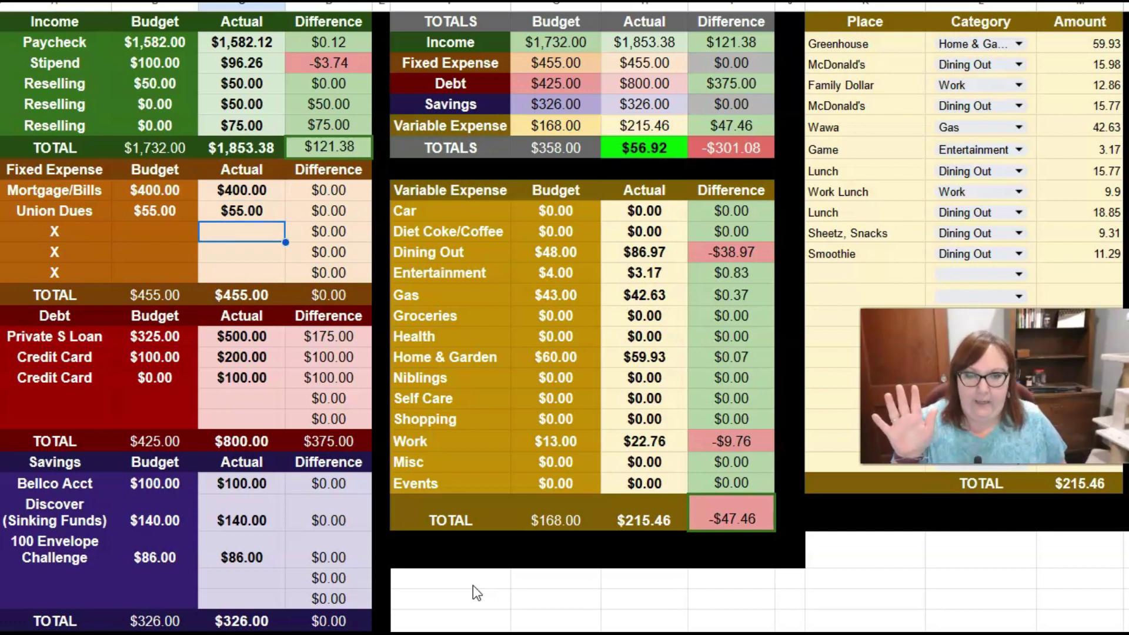
{"action": "key", "text": "Down"}
{"action": "key", "text": "Down"}
{"action": "key", "text": "Down"}
{"action": "key", "text": "Down"}
{"action": "key", "text": "Down"}
{"action": "key", "text": "Right"}
{"action": "key", "text": "Right"}
{"action": "key", "text": "Right"}
{"action": "key", "text": "Right"}
{"action": "key", "text": "Right"}
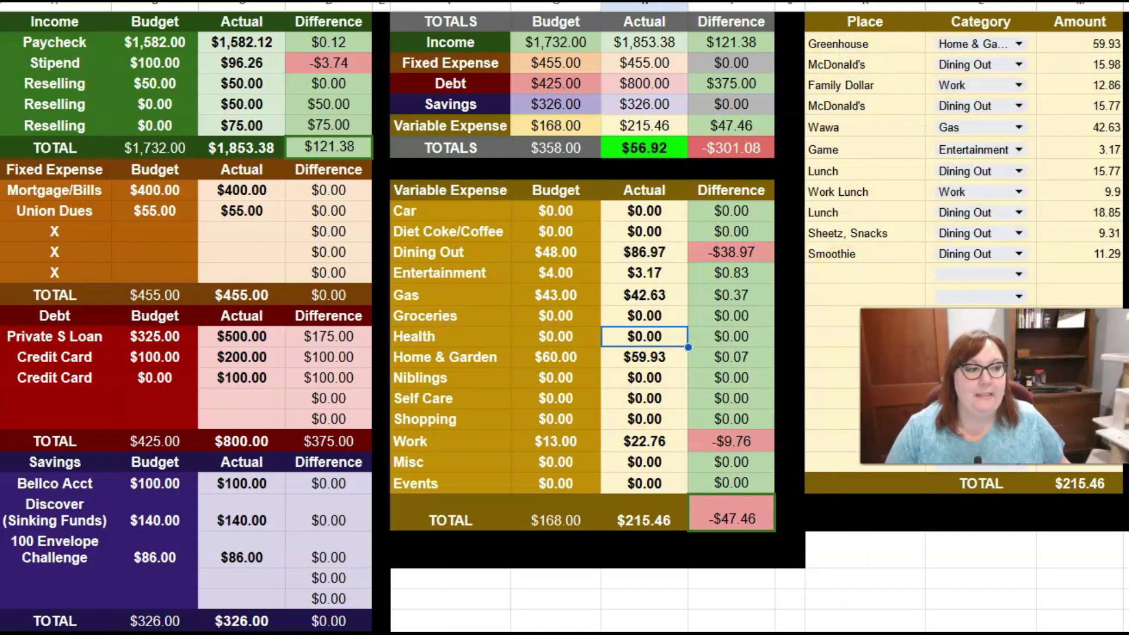
Enter Shopping as the place in the next three empty rows of the spending log, below Smoothie
{"action": "left_click", "coordinate": [833, 280]}
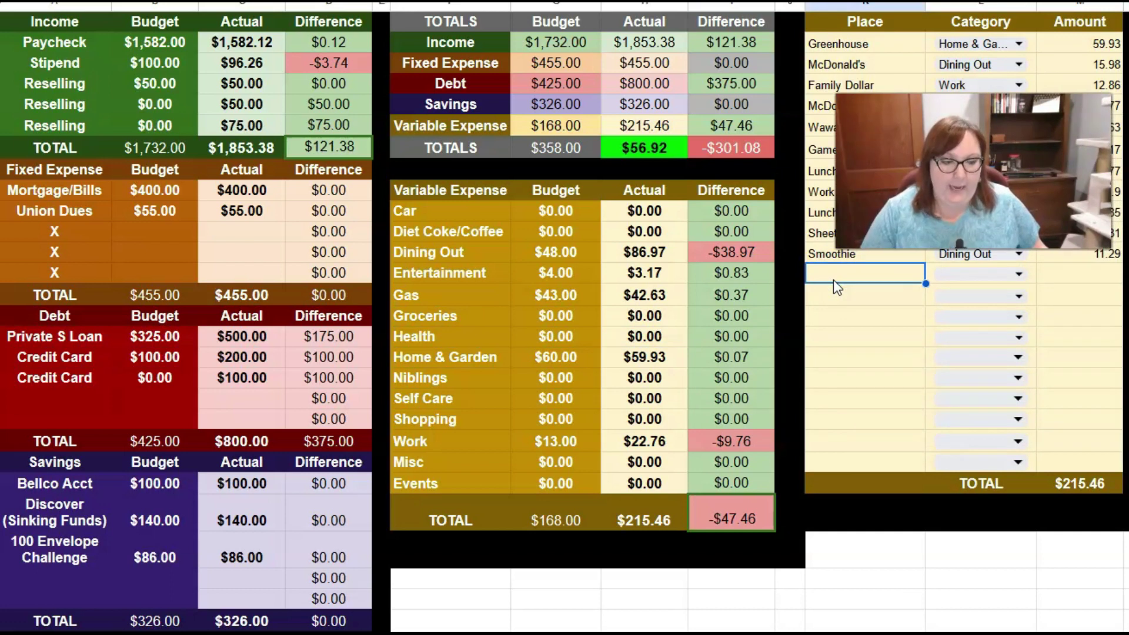
{"action": "type", "text": "Sh"}
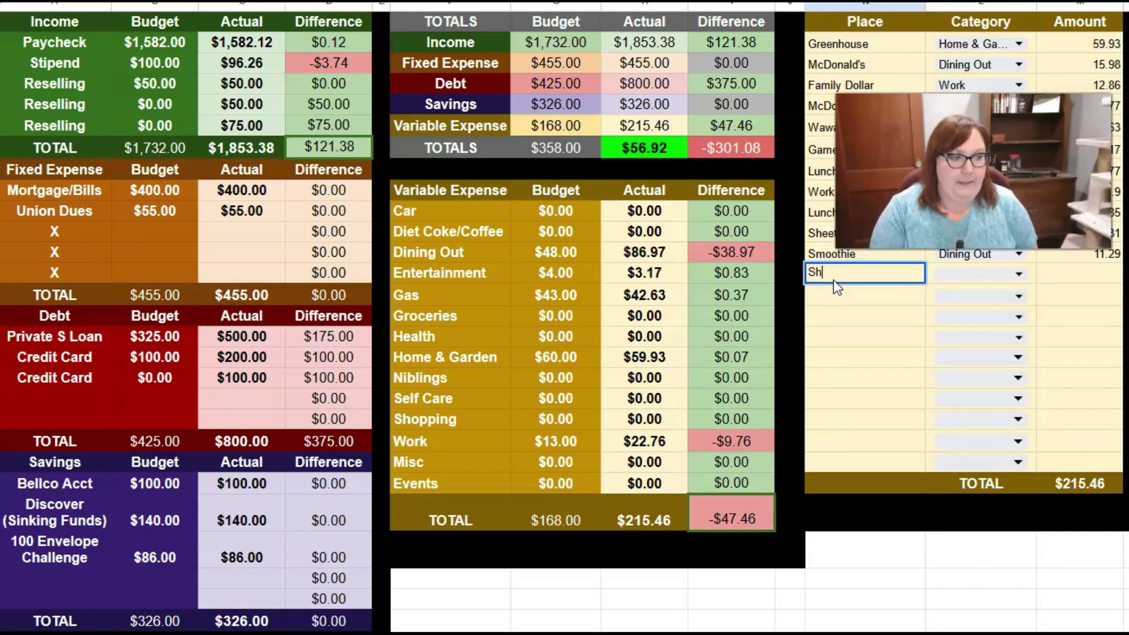
{"action": "type", "text": "opping"}
{"action": "key", "text": "Return"}
{"action": "type", "text": "Shopping"}
{"action": "key", "text": "Return"}
{"action": "type", "text": "Shopping"}
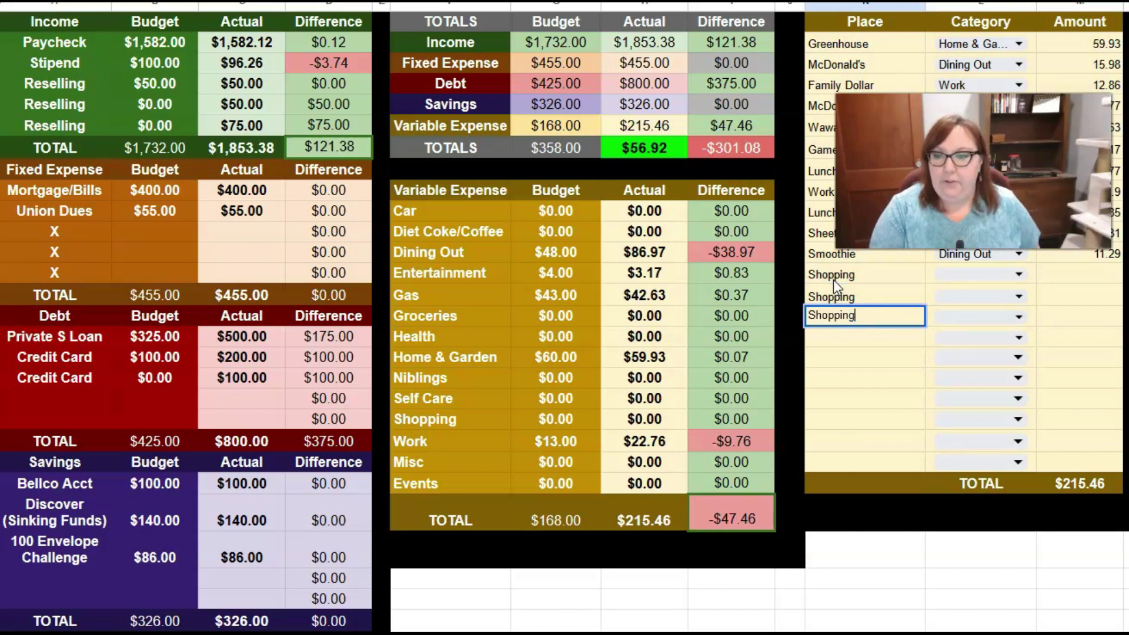
Enter the amounts 33.47, 31.79 and 11.44 for the three Shopping rows and categorize the first one as Shopping
{"action": "key", "text": "Up"}
{"action": "key", "text": "Up"}
{"action": "key", "text": "Up"}
{"action": "key", "text": "Down"}
{"action": "key", "text": "Right"}
{"action": "key", "text": "Right"}
{"action": "type", "text": "33.47"}
{"action": "key", "text": "Return"}
{"action": "type", "text": "31.79"}
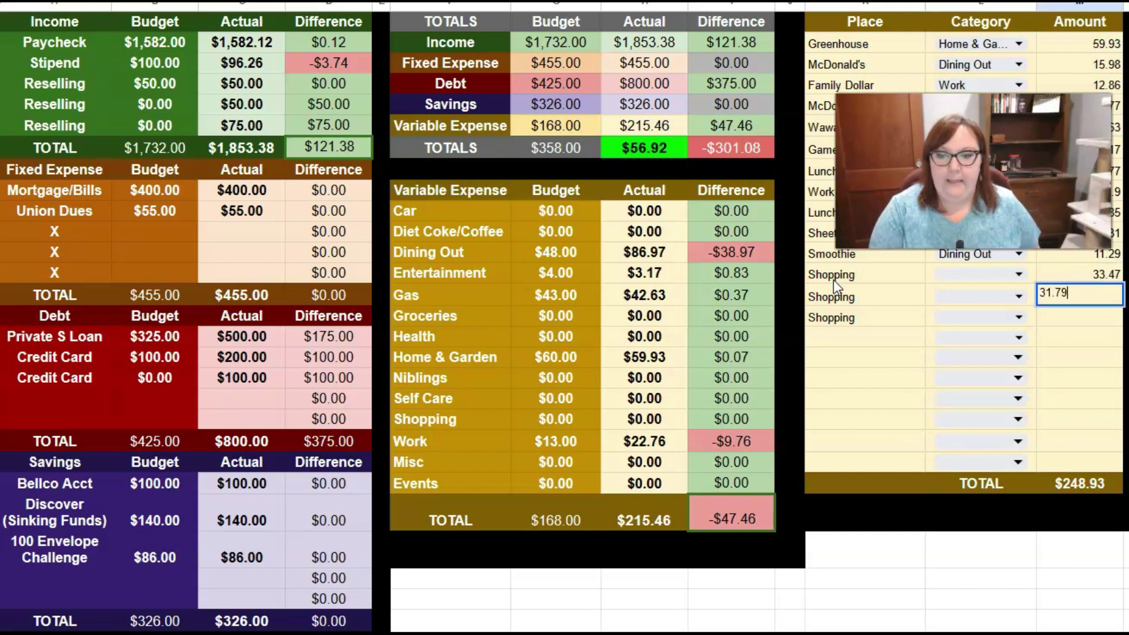
{"action": "key", "text": "Return"}
{"action": "type", "text": "11.44"}
{"action": "key", "text": "Return"}
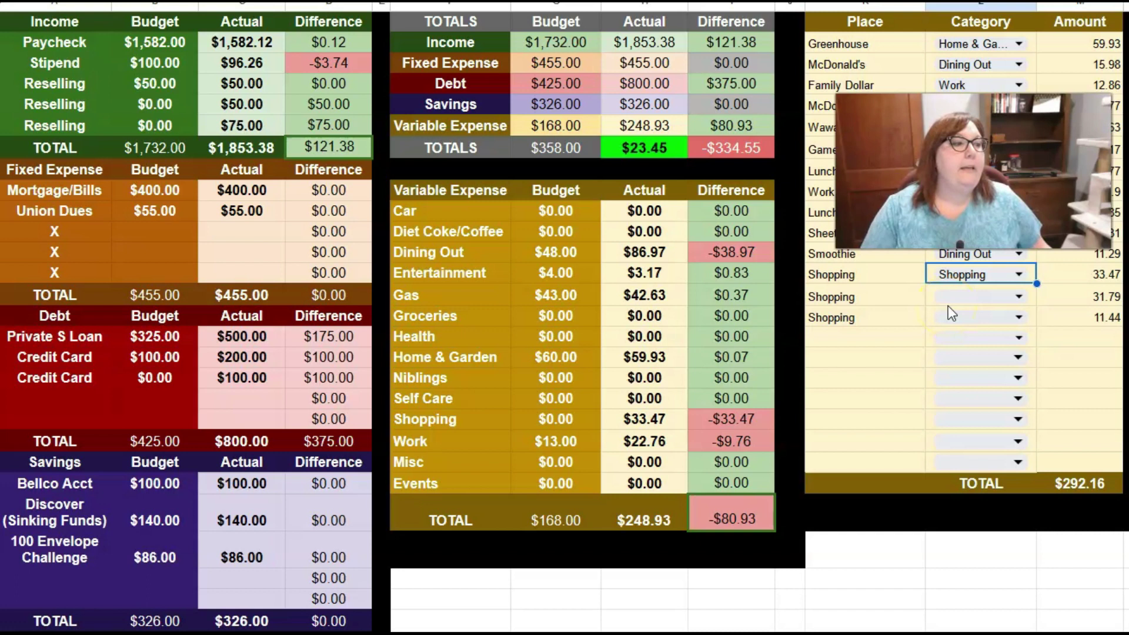
Categorize the 31.79 Shopping entry as Misc and the 11.44 Shopping entry as Work
{"action": "left_click", "coordinate": [949, 299]}
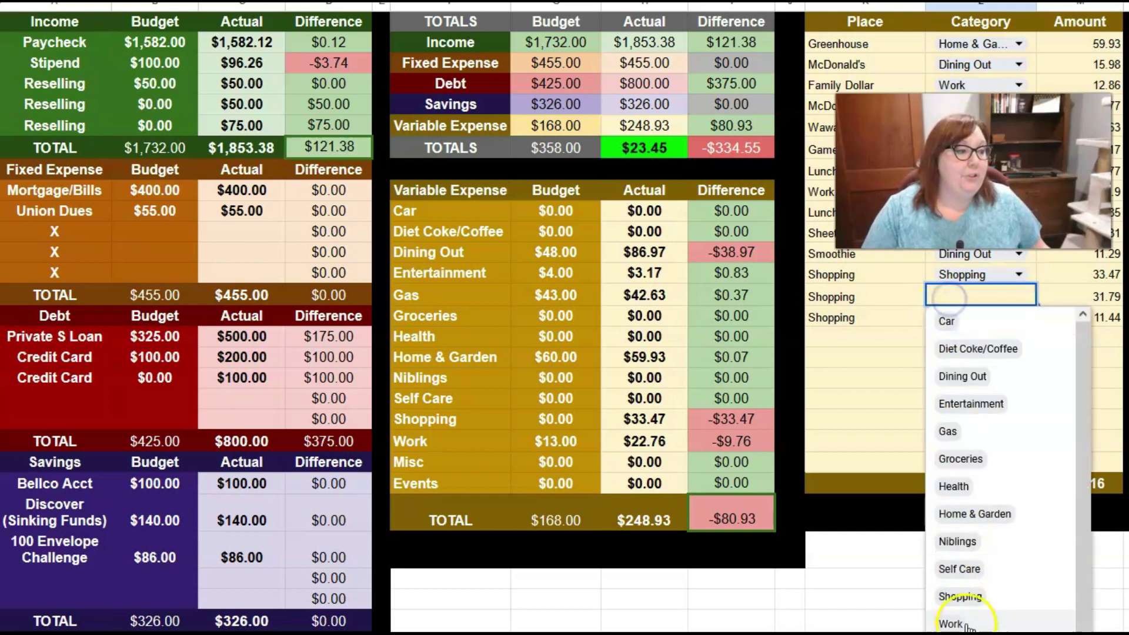
{"action": "left_click", "coordinate": [967, 625]}
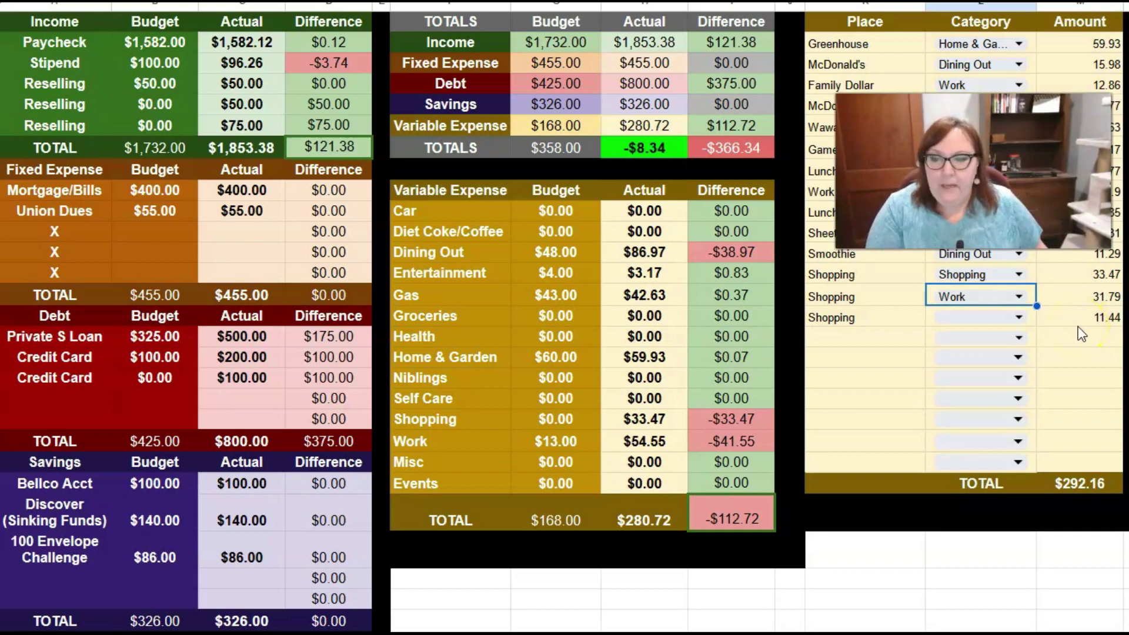
{"action": "left_click", "coordinate": [1018, 318]}
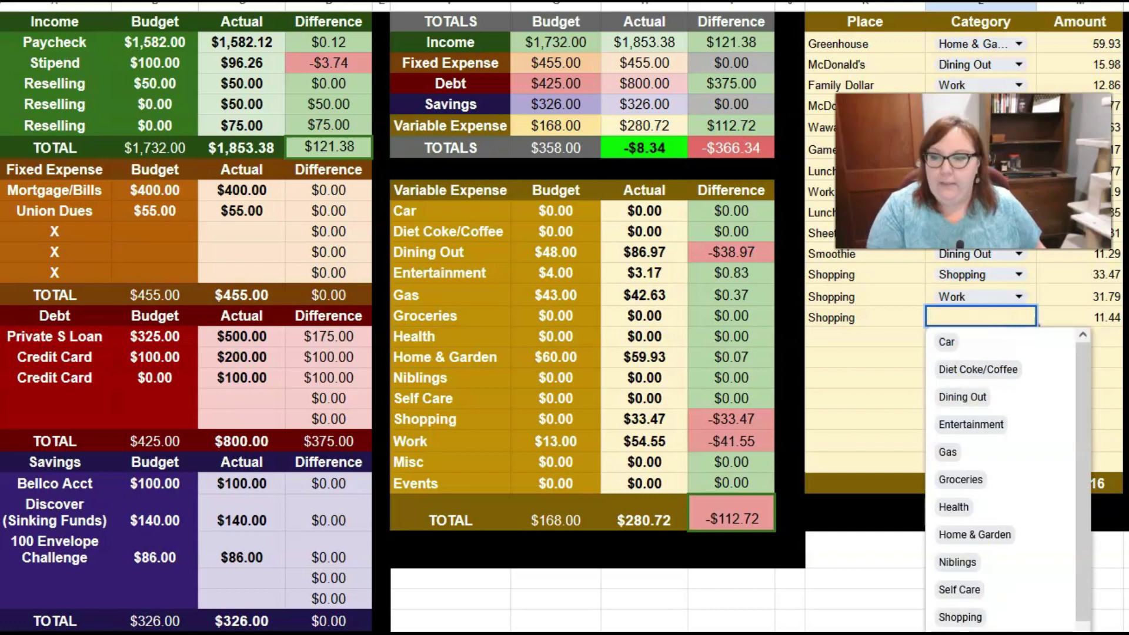
{"action": "left_click", "coordinate": [1005, 598]}
{"action": "left_click", "coordinate": [970, 296]}
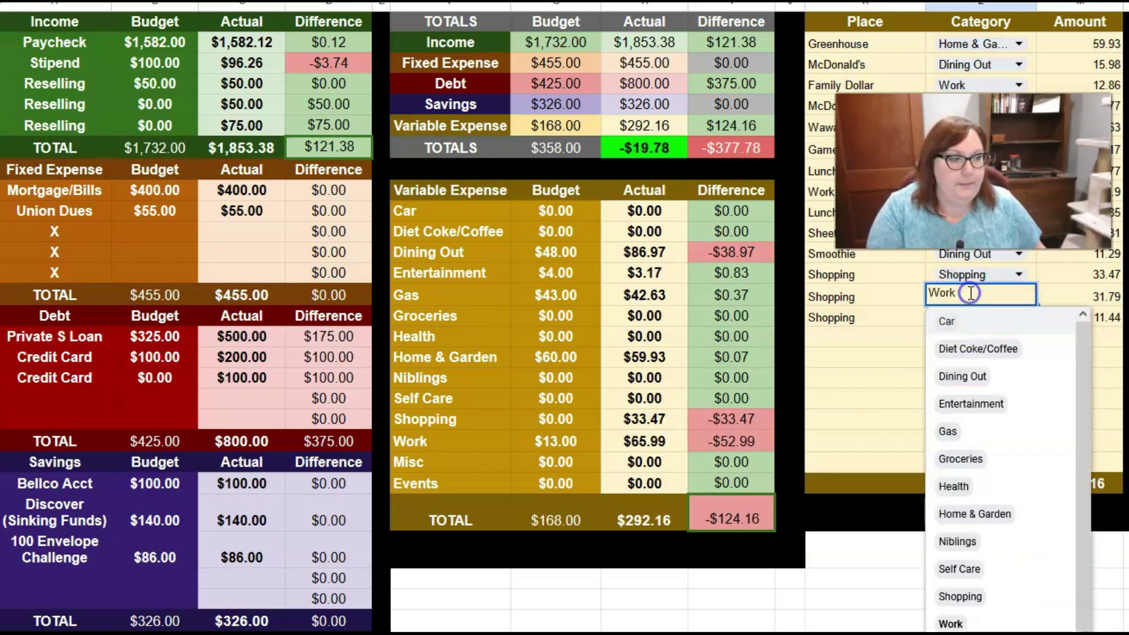
{"action": "scroll", "coordinate": [951, 618], "scroll_direction": "down", "scroll_amount": 1}
{"action": "left_click", "coordinate": [951, 620]}
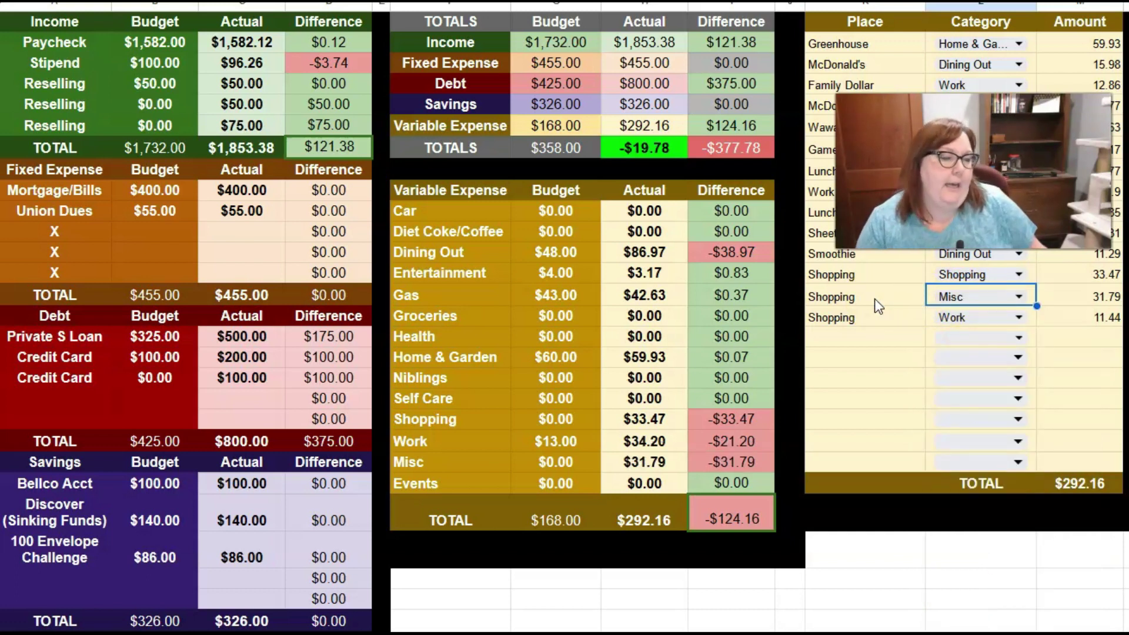
{"action": "left_click", "coordinate": [979, 301]}
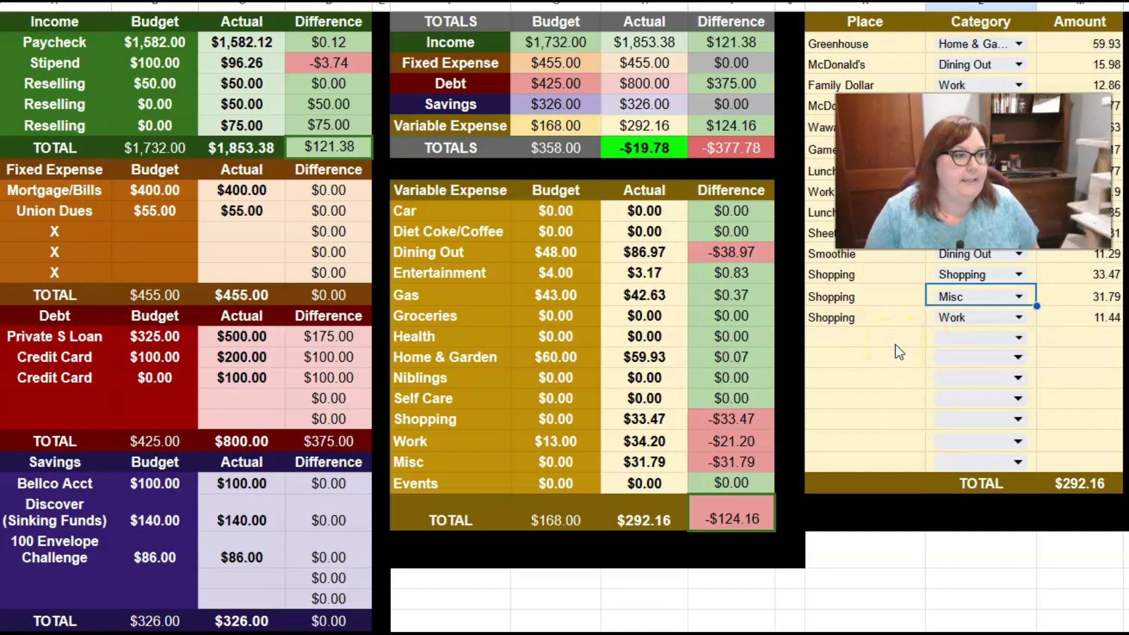
Add a Lunch entry with an amount of 8.25 in the next empty row of the spending log
{"action": "key", "text": "Down"}
{"action": "key", "text": "Down"}
{"action": "key", "text": "Left"}
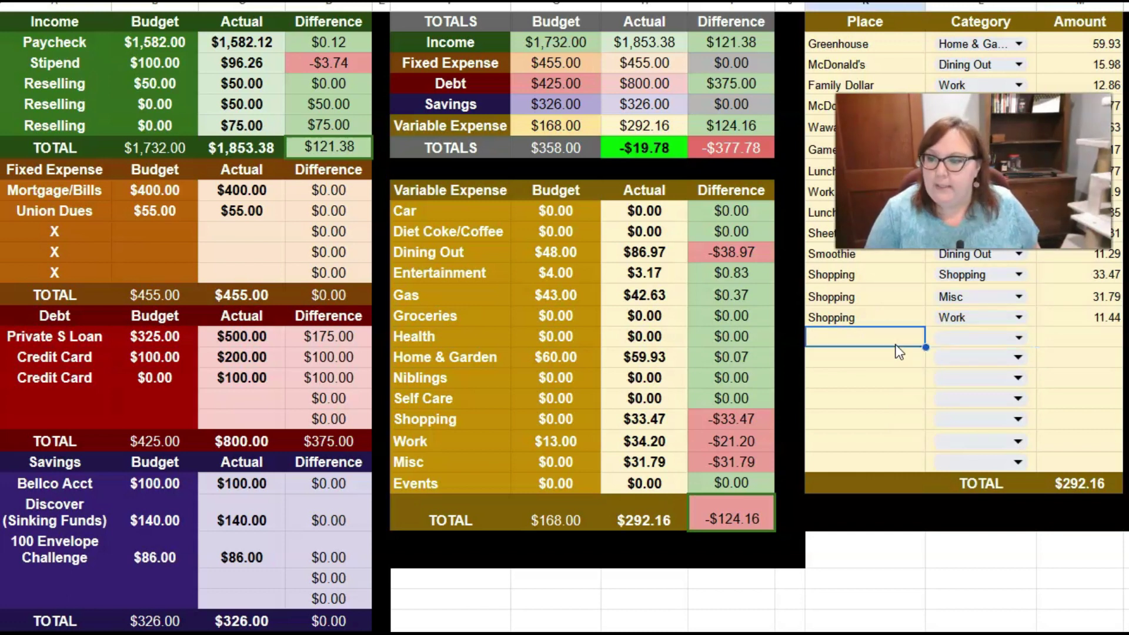
{"action": "type", "text": "Lunch"}
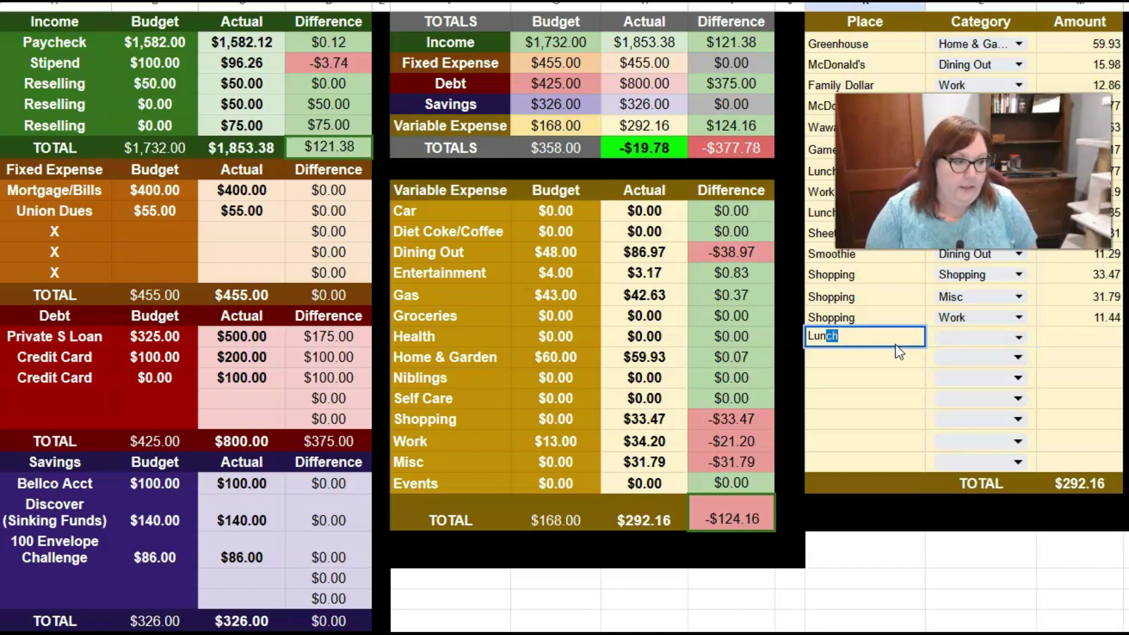
{"action": "key", "text": "Tab"}
{"action": "key", "text": "Tab"}
{"action": "type", "text": "8.25"}
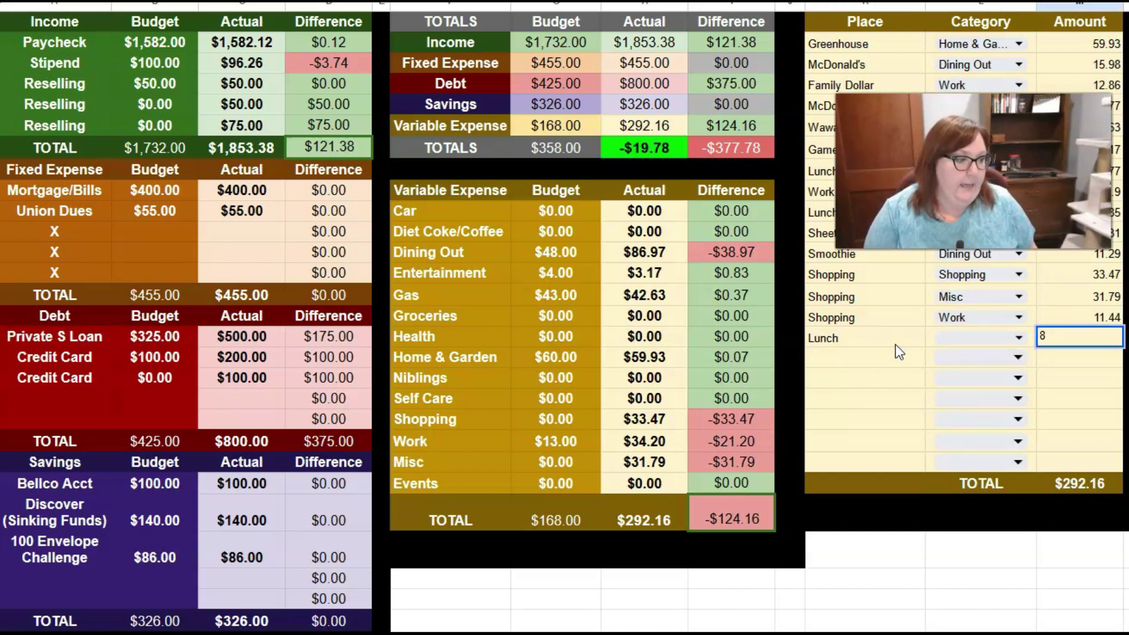
{"action": "key", "text": "Return"}
Add a second Lunch entry with an amount of 31.75 below the 8.25 one
{"action": "type", "text": "Lunch"}
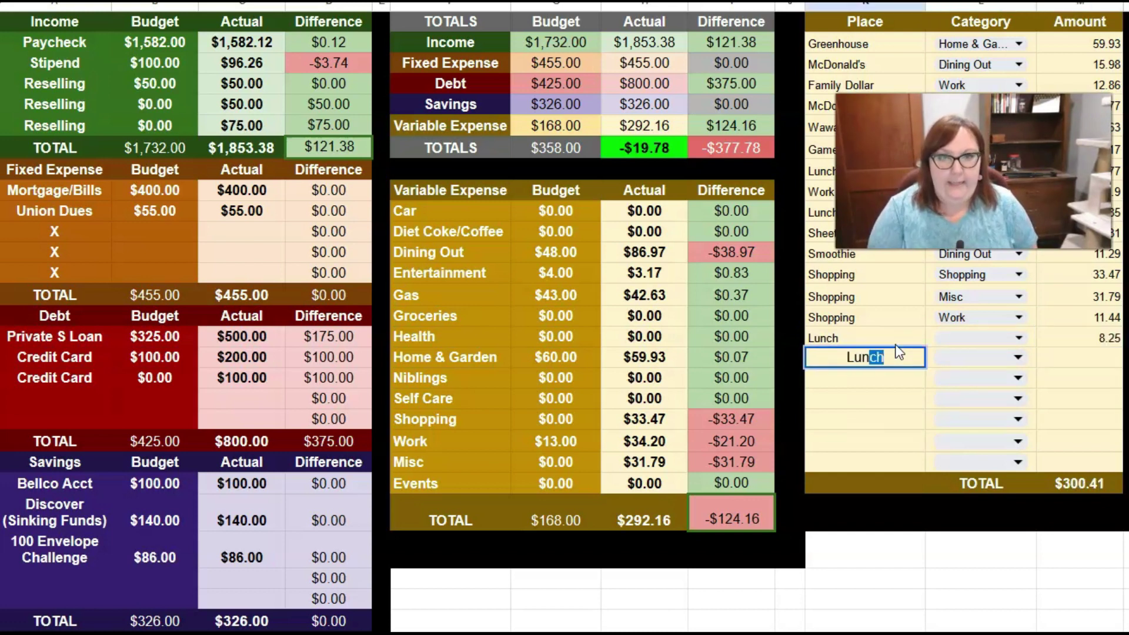
{"action": "key", "text": "Tab"}
{"action": "key", "text": "Tab"}
{"action": "type", "text": "31.75"}
{"action": "key", "text": "Return"}
Add a Soda entry with an amount of 3.26 below the second Lunch entry
{"action": "key", "text": "shift+Tab"}
{"action": "key", "text": "shift+Tab"}
{"action": "type", "text": "Dola"}
{"action": "key", "text": "BackSpace"}
{"action": "key", "text": "BackSpace"}
{"action": "key", "text": "BackSpace"}
{"action": "key", "text": "BackSpace"}
{"action": "type", "text": "Soda"}
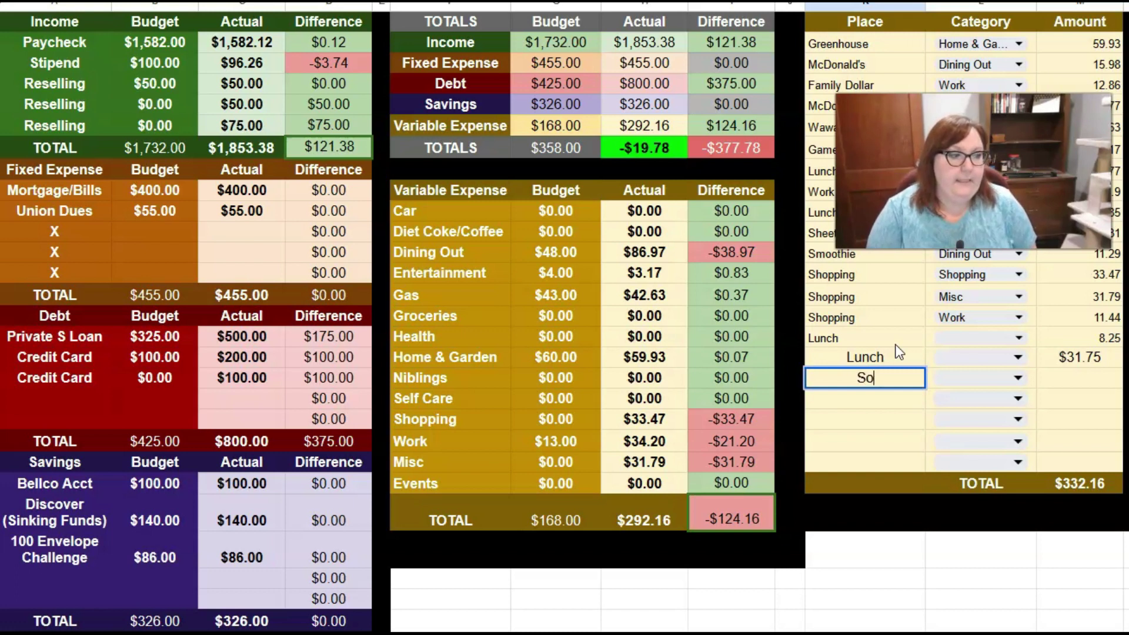
{"action": "key", "text": "Tab"}
{"action": "key", "text": "Tab"}
{"action": "type", "text": "3.26"}
{"action": "key", "text": "Return"}
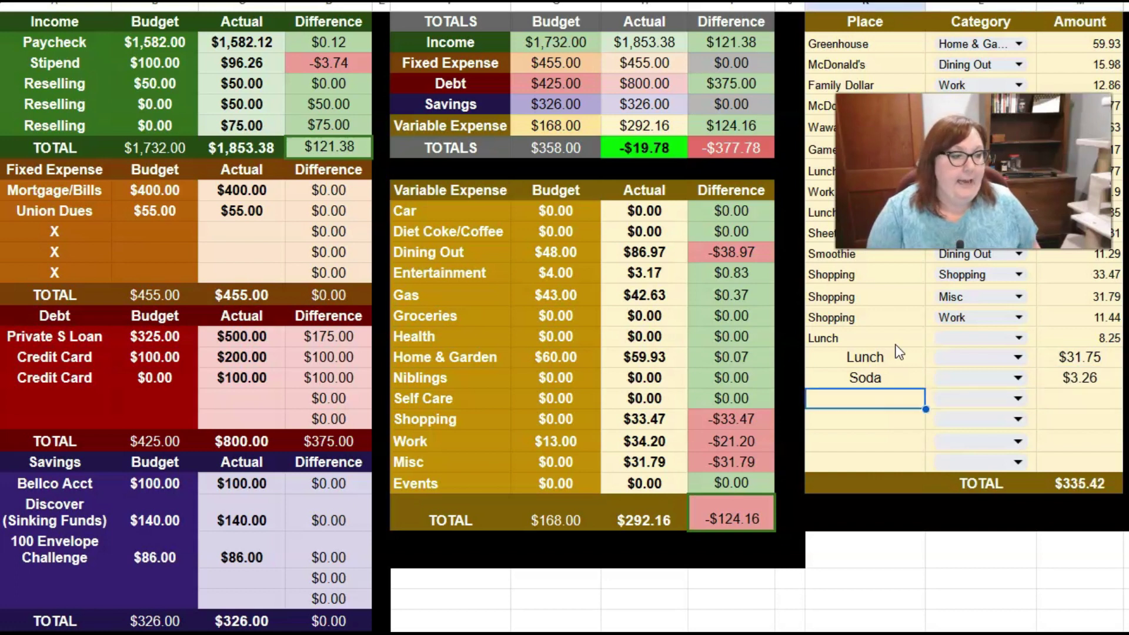
Enter Amazon Credit as the place below Soda and copy it into the following row
{"action": "type", "text": "Ama"}
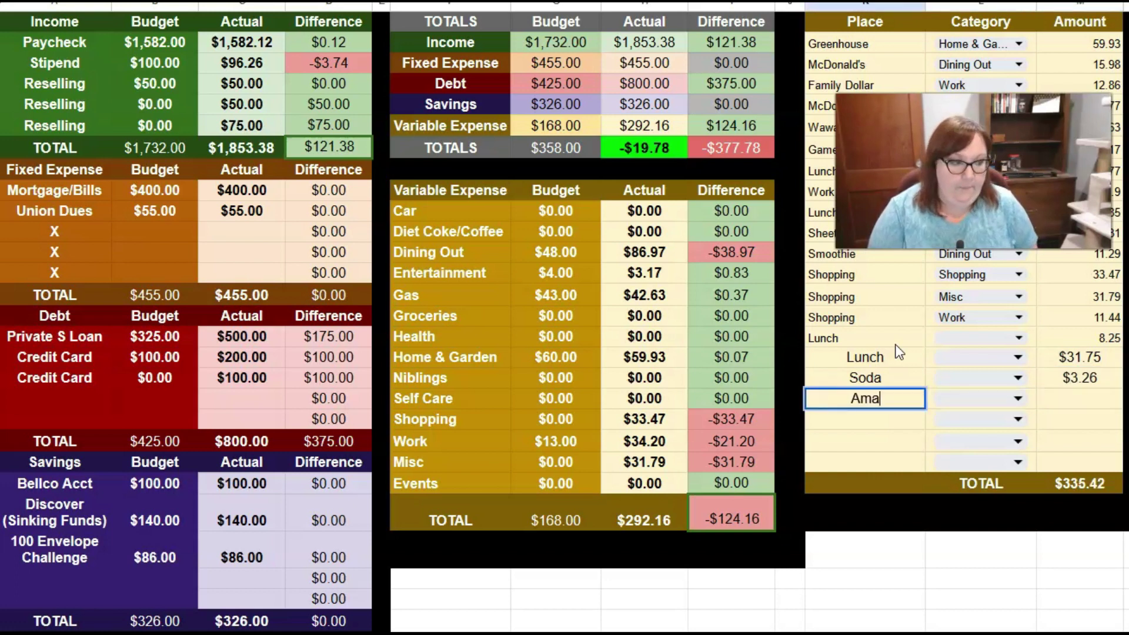
{"action": "type", "text": "zon Credit"}
{"action": "key", "text": "Return"}
{"action": "key", "text": "Up"}
{"action": "key", "text": "ctrl+c"}
{"action": "key", "text": "Down"}
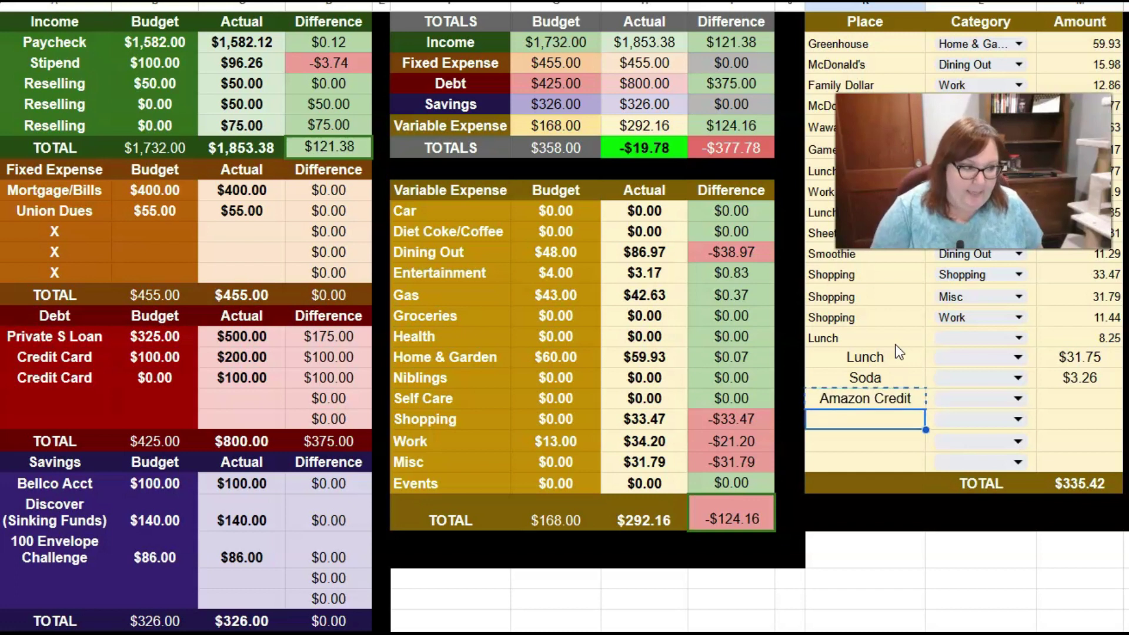
{"action": "key", "text": "ctrl+v"}
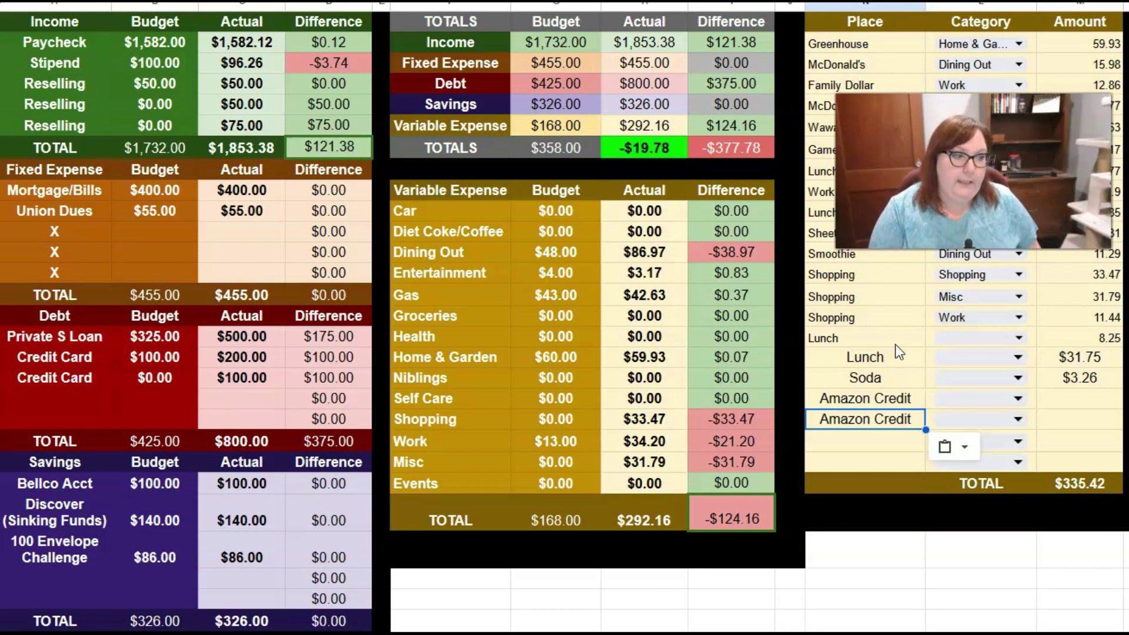
Enter the amounts -15.19 and -17.10 for the two Amazon Credit rows
{"action": "key", "text": "Right"}
{"action": "key", "text": "Right"}
{"action": "key", "text": "Up"}
{"action": "type", "text": "-15.19"}
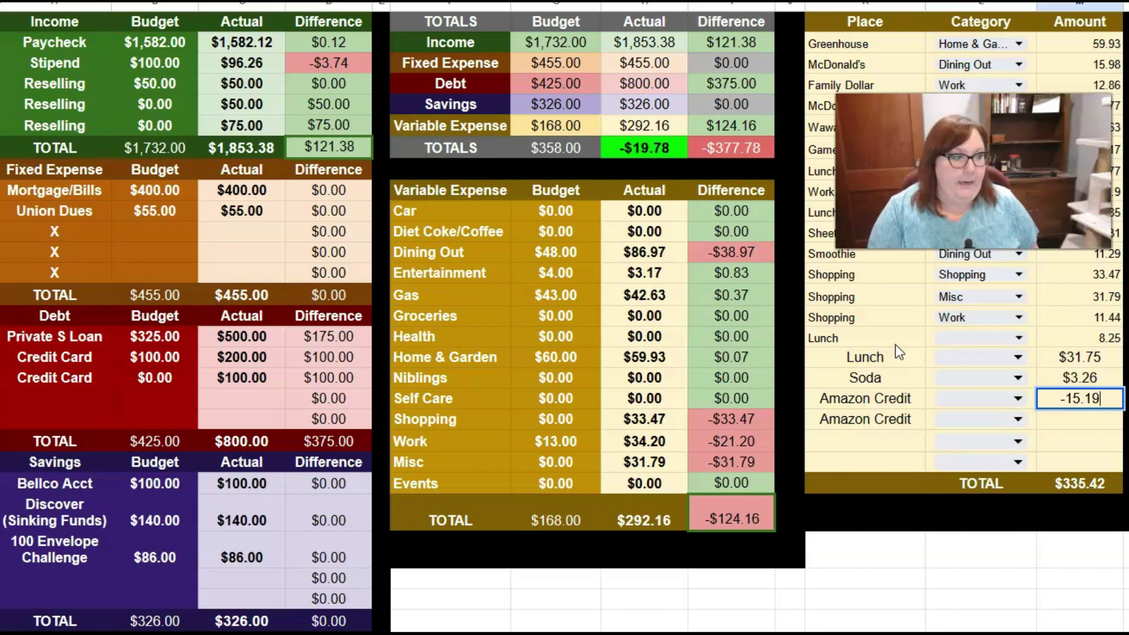
{"action": "key", "text": "Return"}
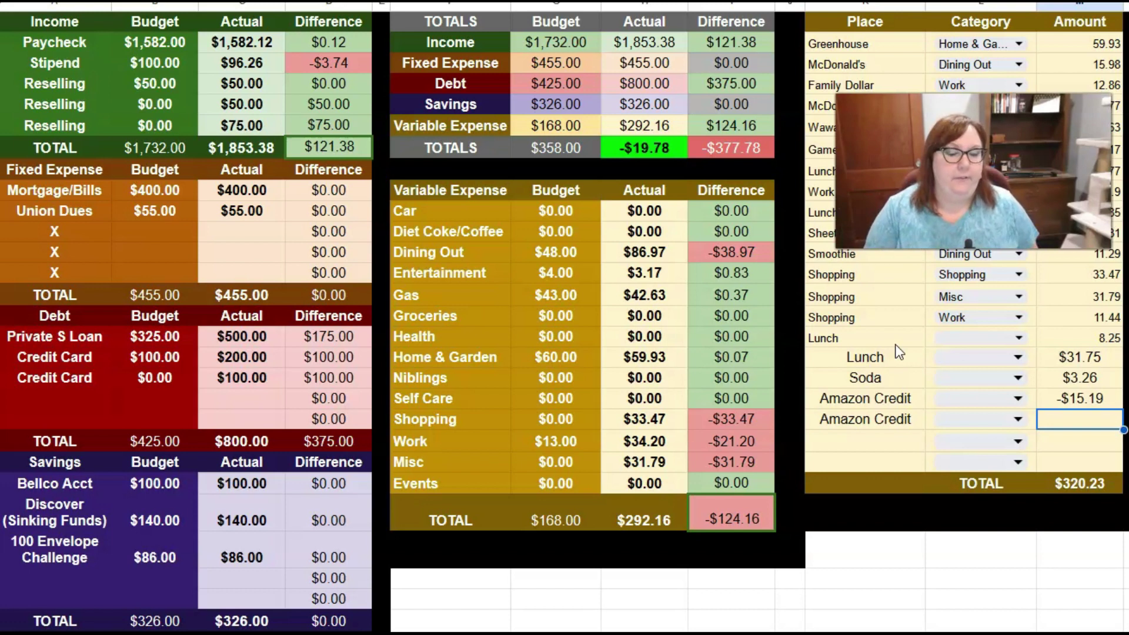
{"action": "type", "text": "-17.10"}
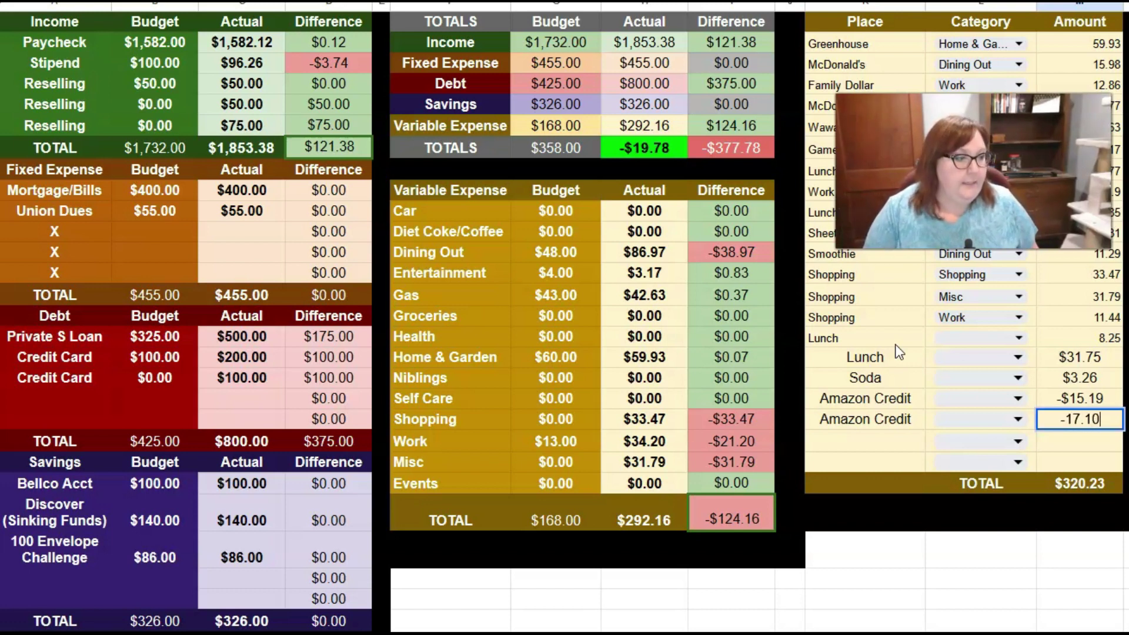
{"action": "key", "text": "Return"}
{"action": "key", "text": "Up"}
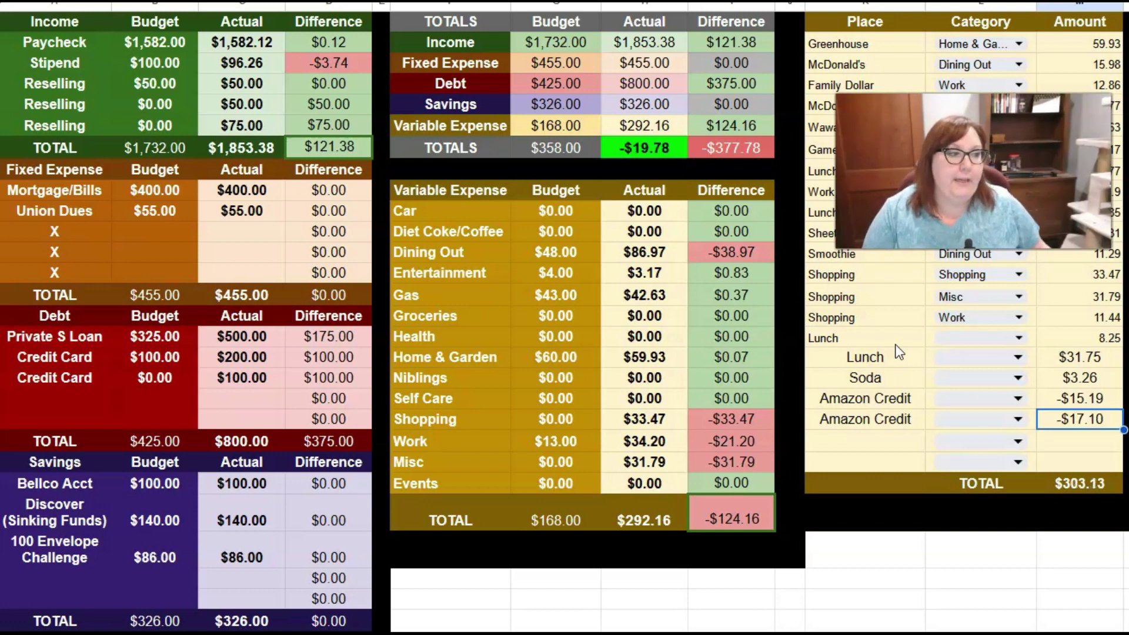
Categorize both new Lunch entries as Dining Out, Soda as Diet Coke/Coffee, and both Amazon Credit entries as Shopping
{"action": "left_click", "coordinate": [976, 336]}
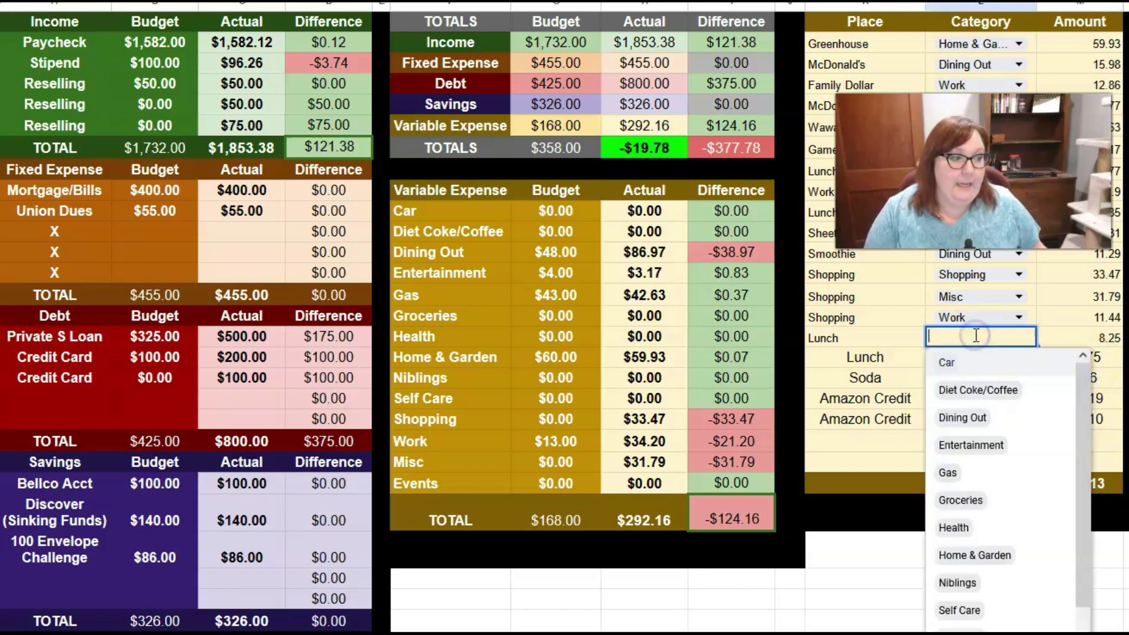
{"action": "left_click", "coordinate": [984, 447]}
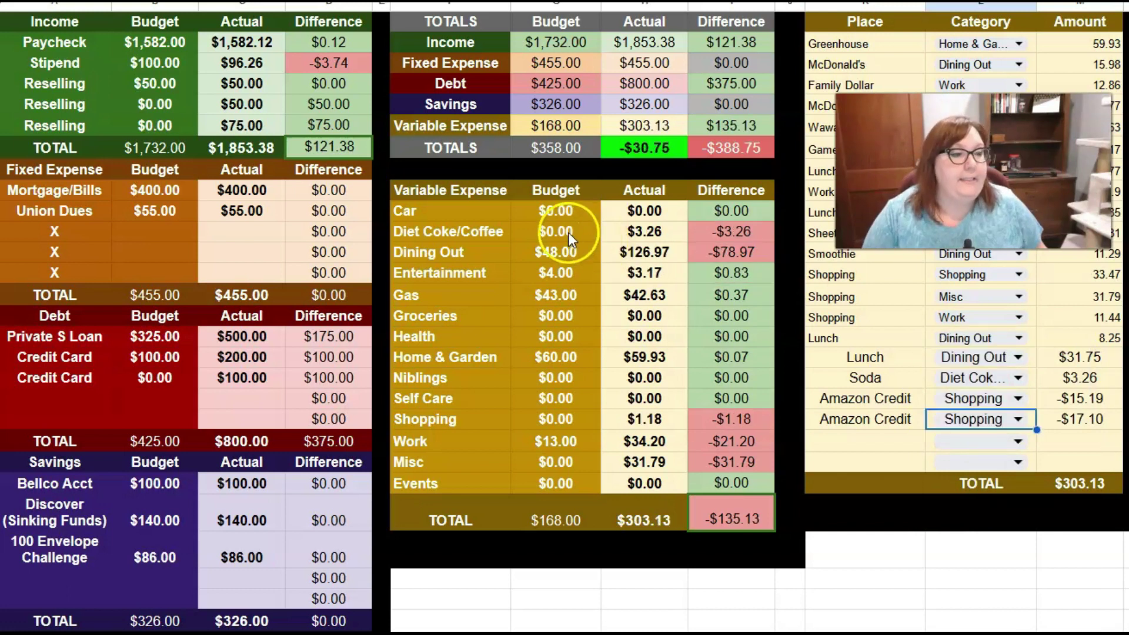
Review the variable expense budget rows from Car to Events, along with the table's budget, actual and difference totals
{"action": "left_click_drag", "start_coordinate": [567, 213], "coordinate": [632, 212]}
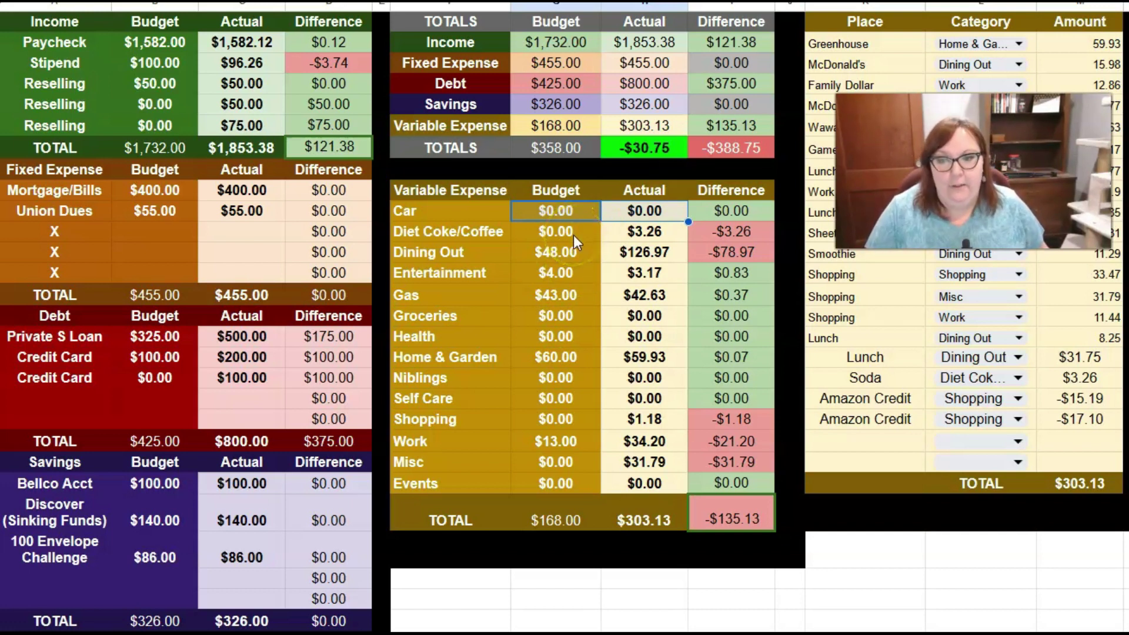
{"action": "key", "text": "Down"}
{"action": "key", "text": "Down"}
{"action": "key", "text": "Down"}
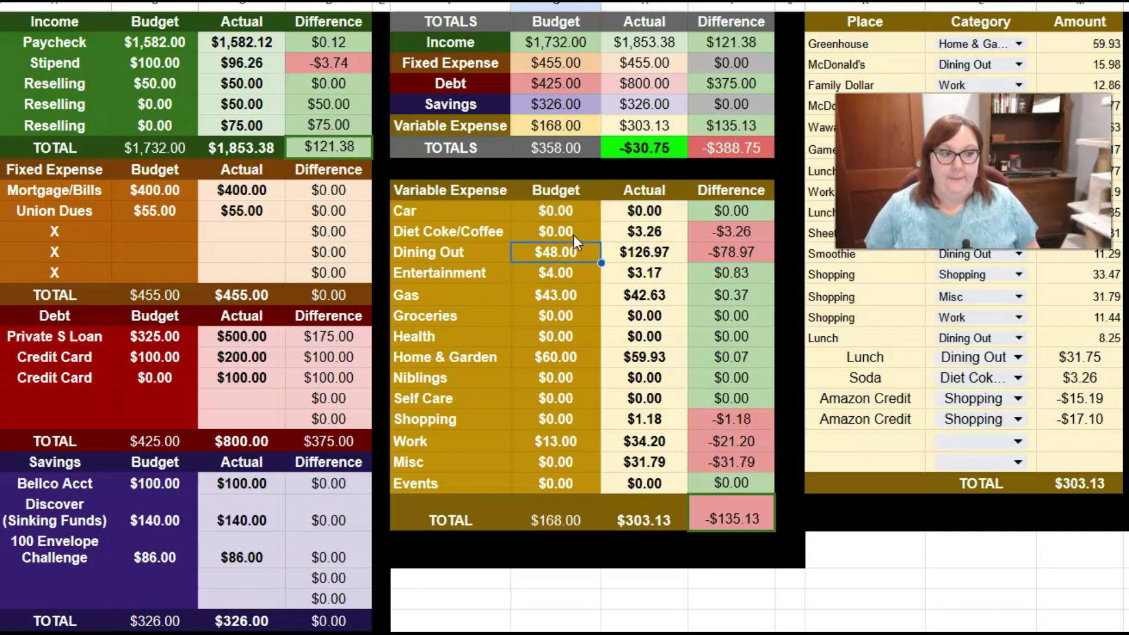
{"action": "key", "text": "Down"}
{"action": "key", "text": "Down"}
{"action": "key", "text": "Down"}
{"action": "key", "text": "Down"}
{"action": "key", "text": "Down"}
{"action": "key", "text": "Down"}
{"action": "key", "text": "Down"}
{"action": "key", "text": "Down"}
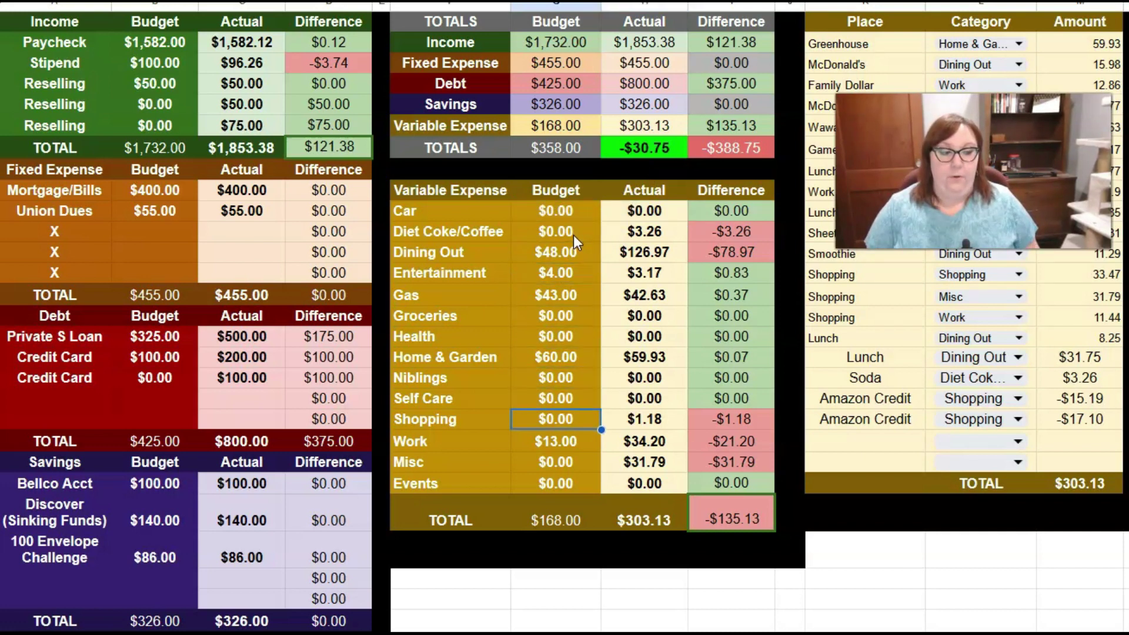
{"action": "key", "text": "Down"}
{"action": "key", "text": "Down"}
{"action": "key", "text": "Down"}
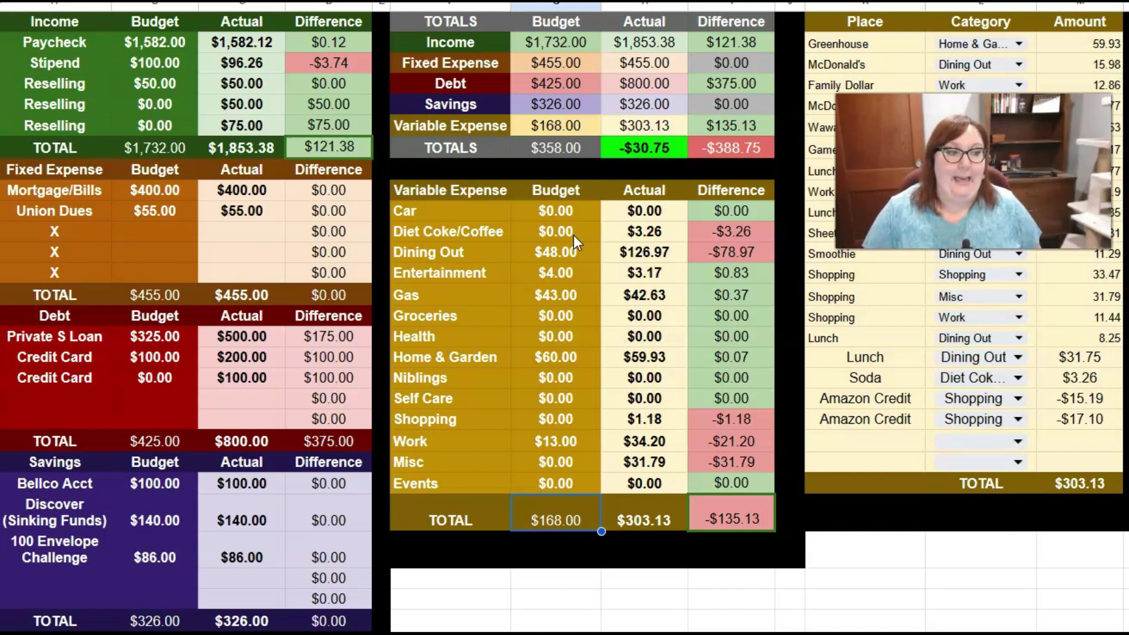
{"action": "key", "text": "Right"}
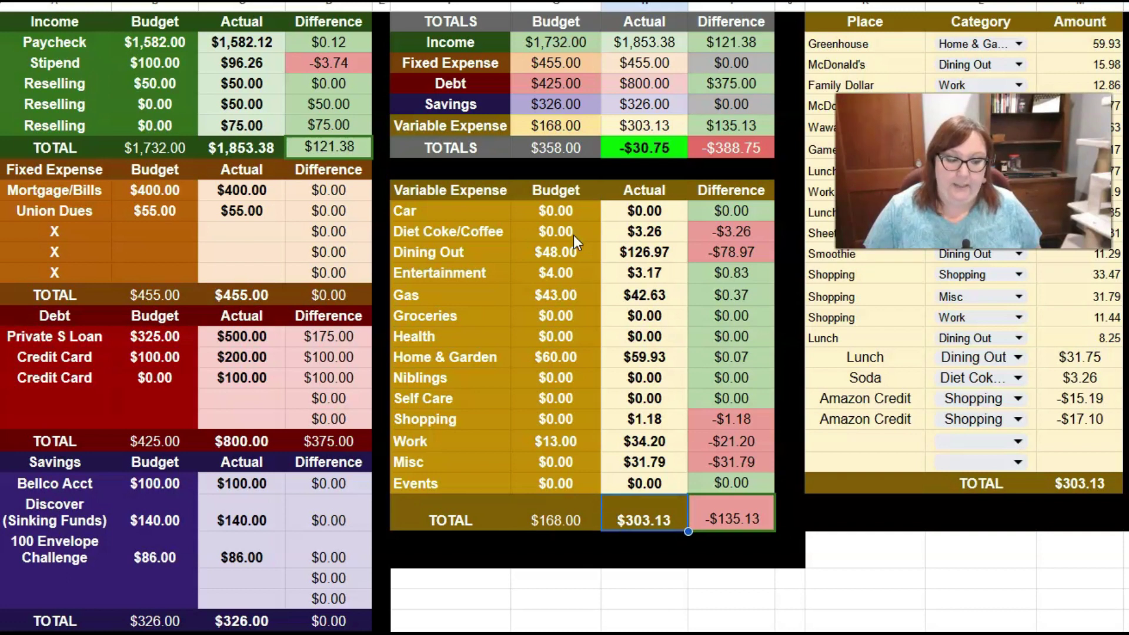
{"action": "key", "text": "Right"}
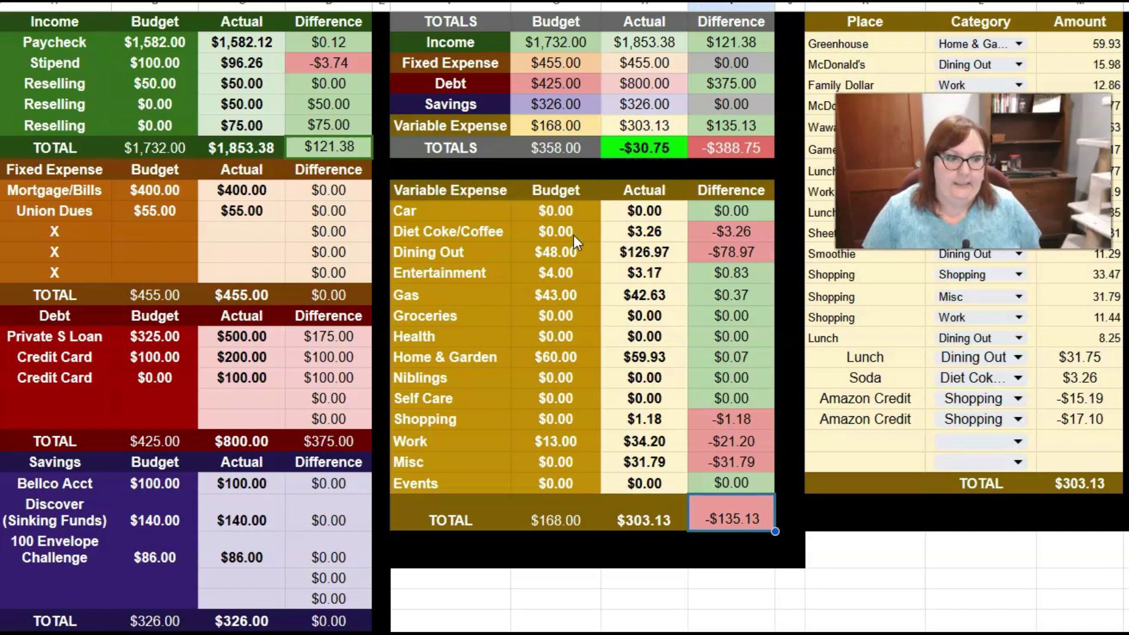
Review the budgeted and actual payments in the Debt table for the Private S Loan and both Credit Card rows
{"action": "key", "text": "Home"}
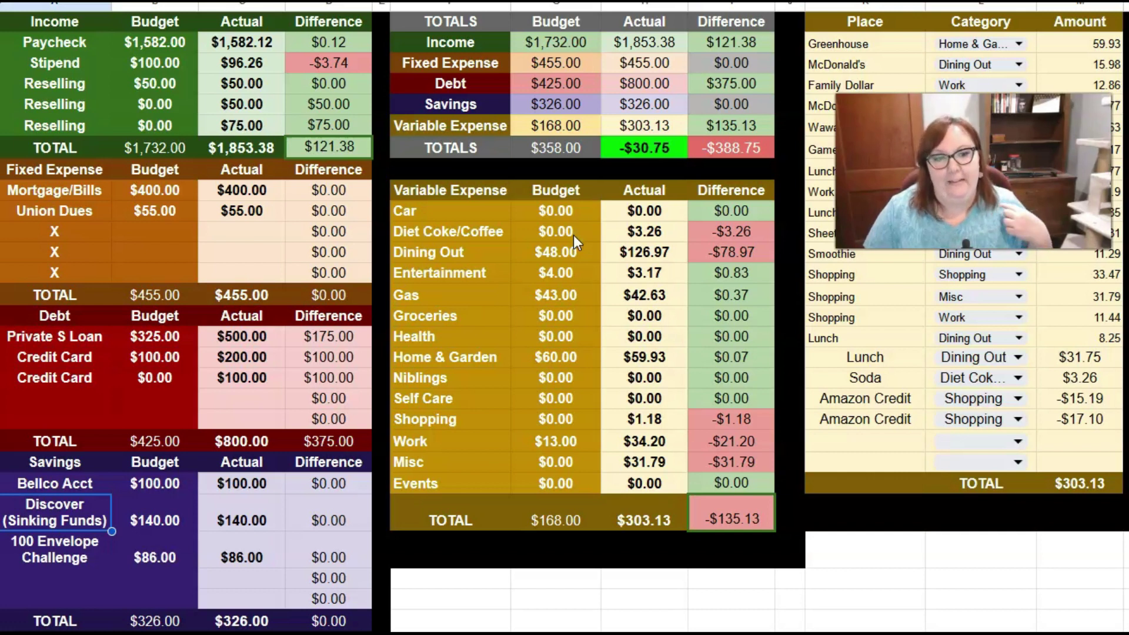
{"action": "key", "text": "Up"}
{"action": "key", "text": "Up"}
{"action": "key", "text": "Up"}
{"action": "key", "text": "Up"}
{"action": "key", "text": "Up"}
{"action": "key", "text": "Up"}
{"action": "key", "text": "Up"}
{"action": "key", "text": "Up"}
{"action": "key", "text": "Right"}
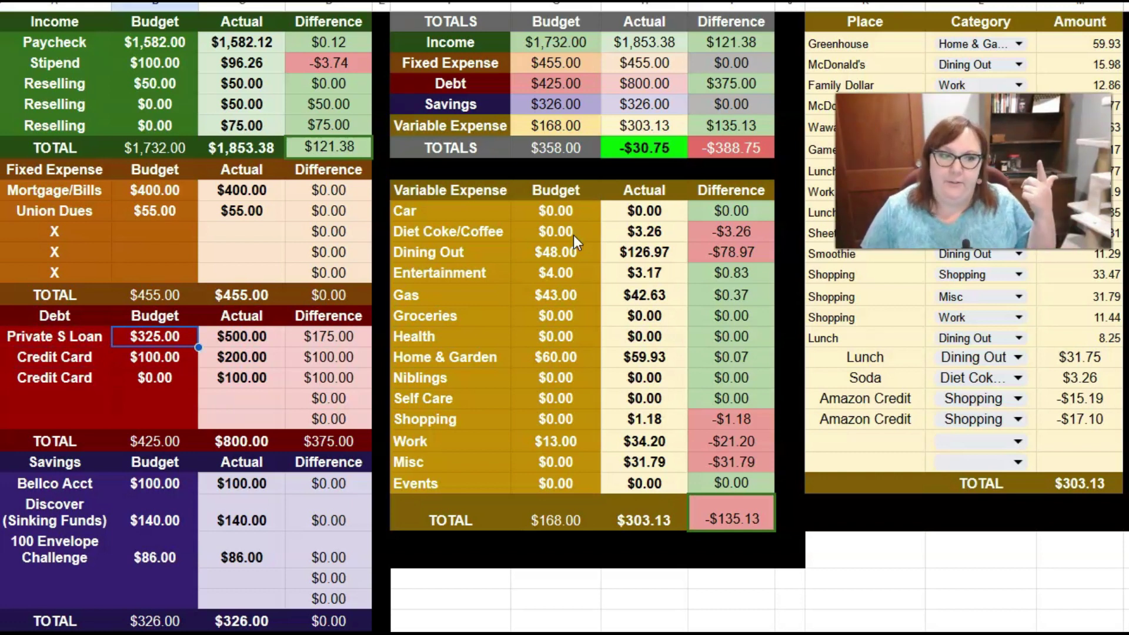
{"action": "key", "text": "Right"}
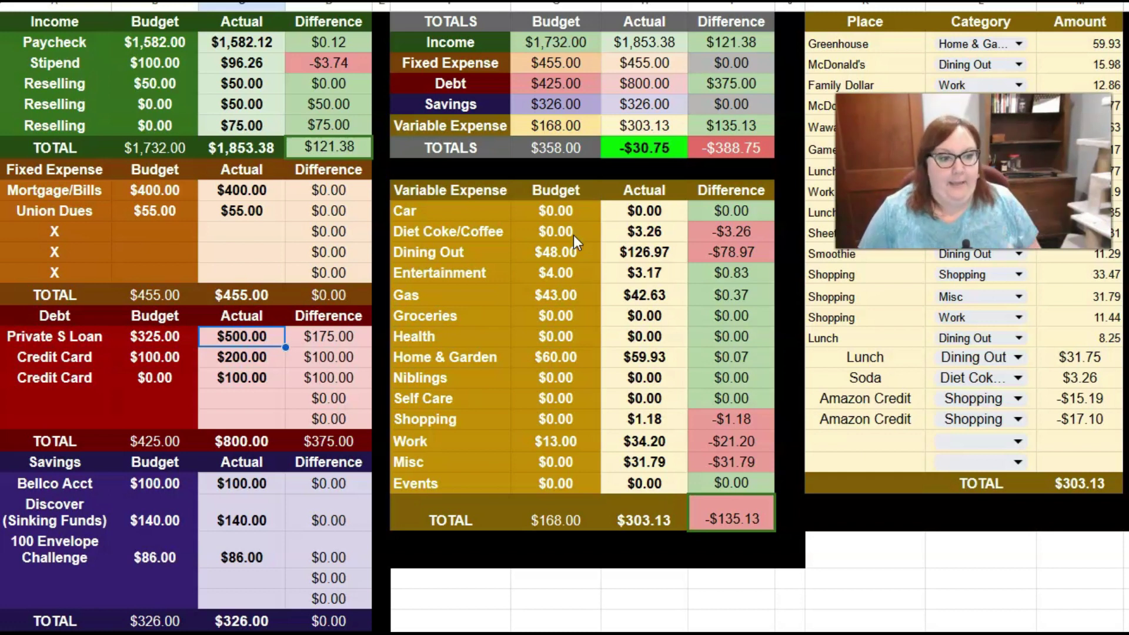
{"action": "key", "text": "Down"}
{"action": "key", "text": "Left"}
{"action": "key", "text": "Left"}
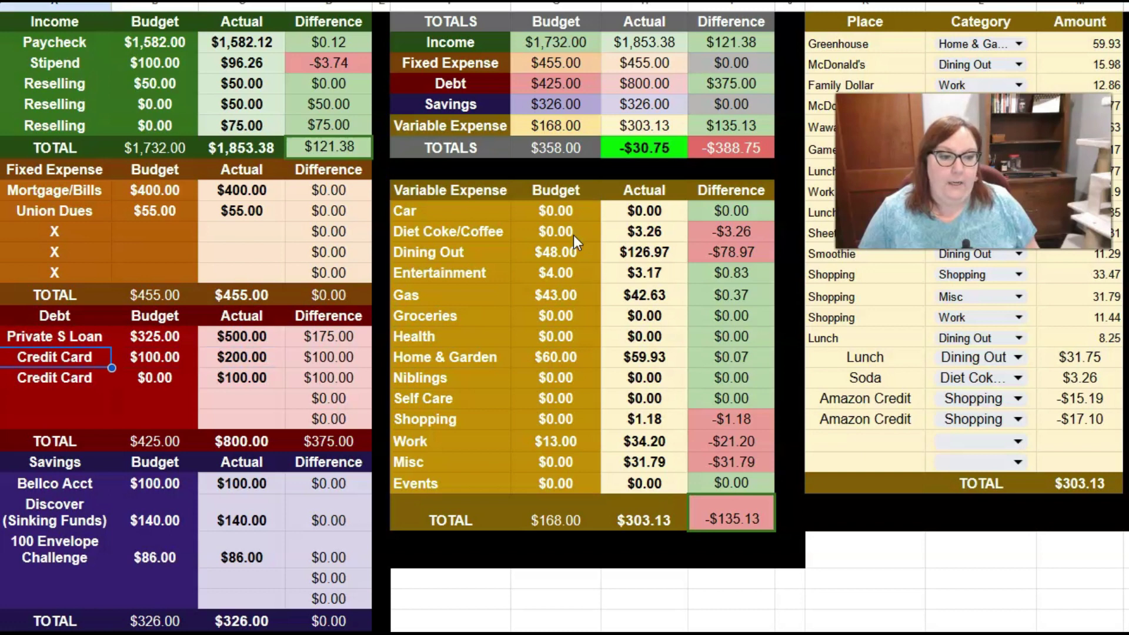
{"action": "key", "text": "Right"}
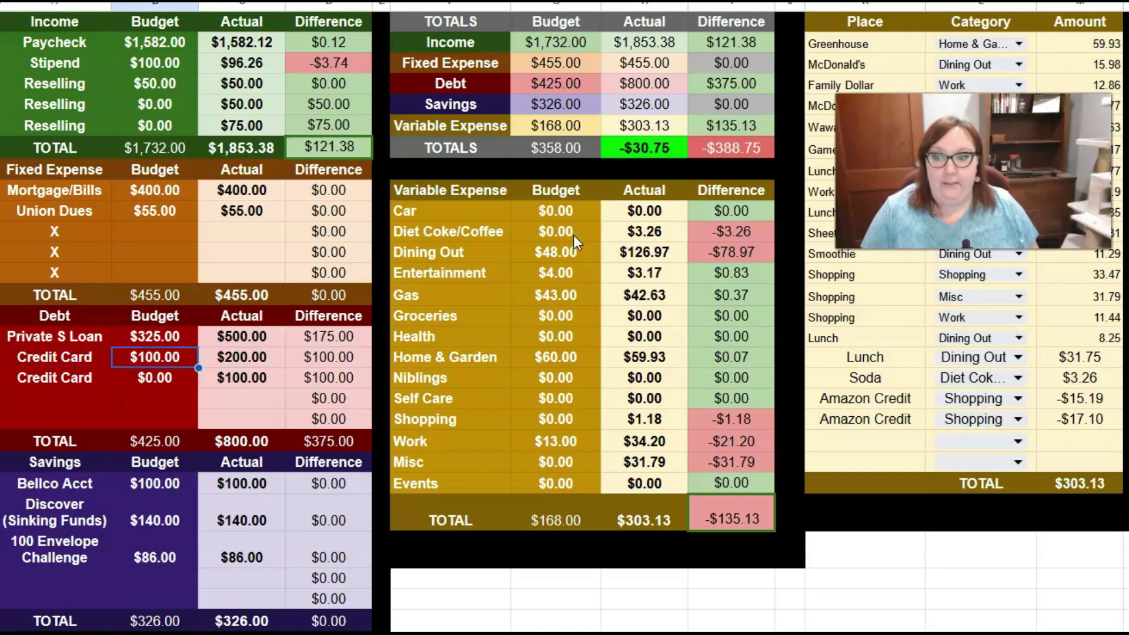
{"action": "key", "text": "Right"}
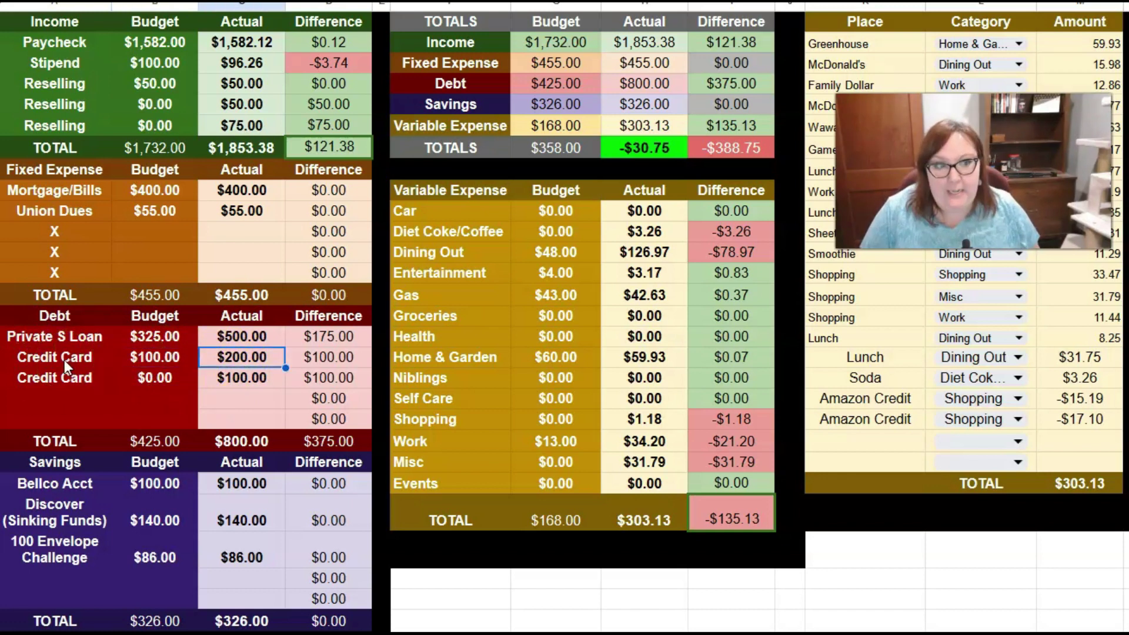
{"action": "key", "text": "Down"}
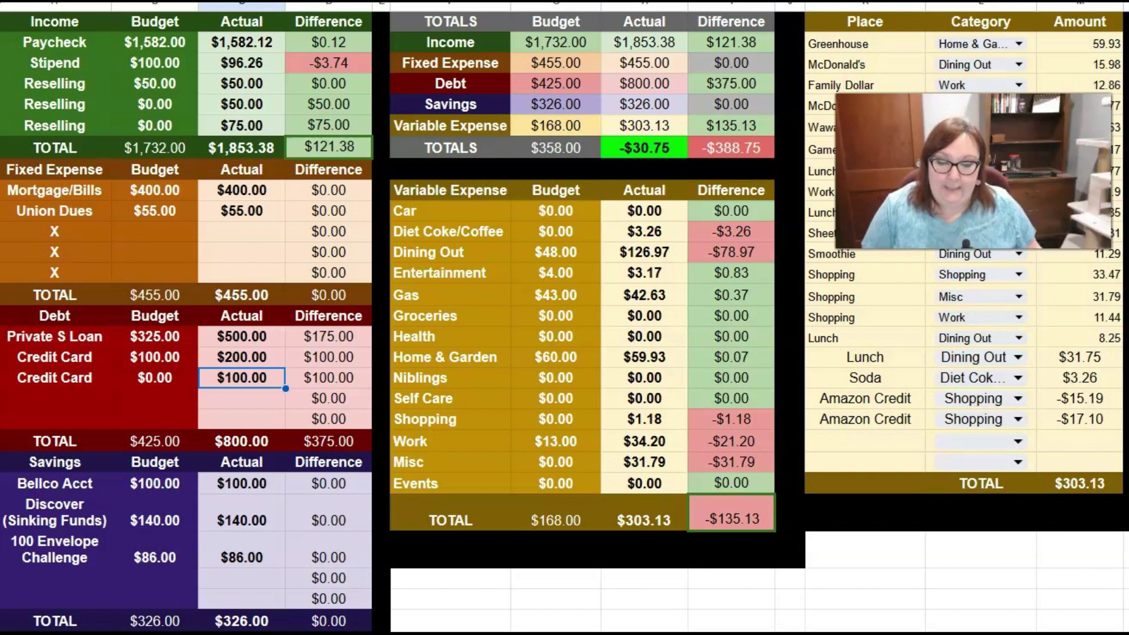
Set the actual savings amount for Bellco Acct to -130
{"action": "left_click", "coordinate": [174, 490]}
{"action": "key", "text": "Right"}
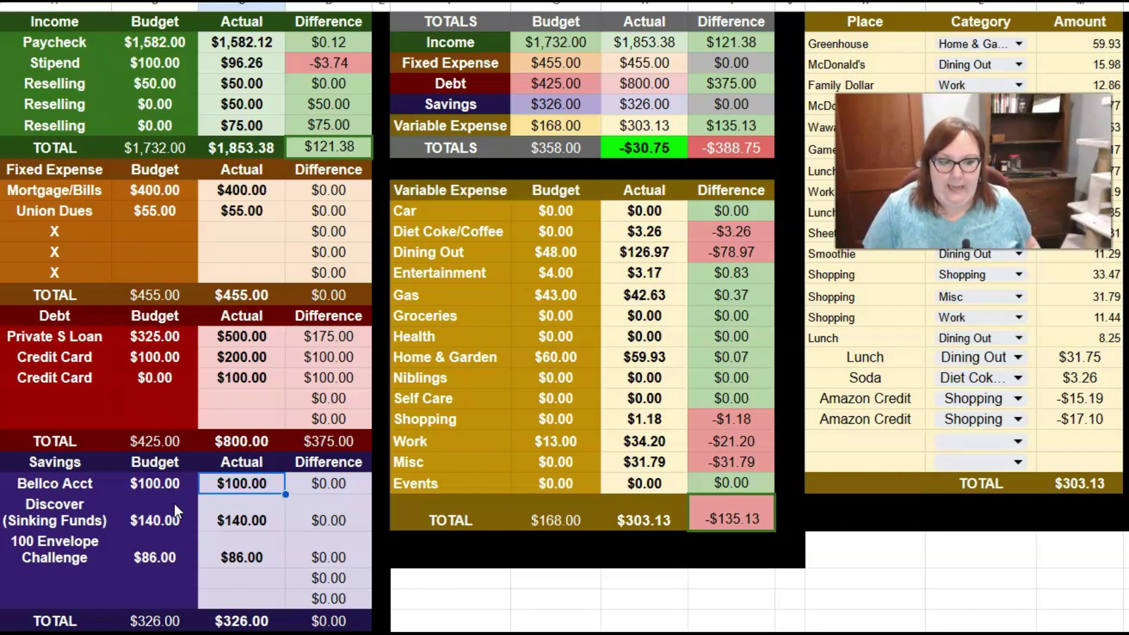
{"action": "key", "text": "BackSpace"}
{"action": "type", "text": "-130"}
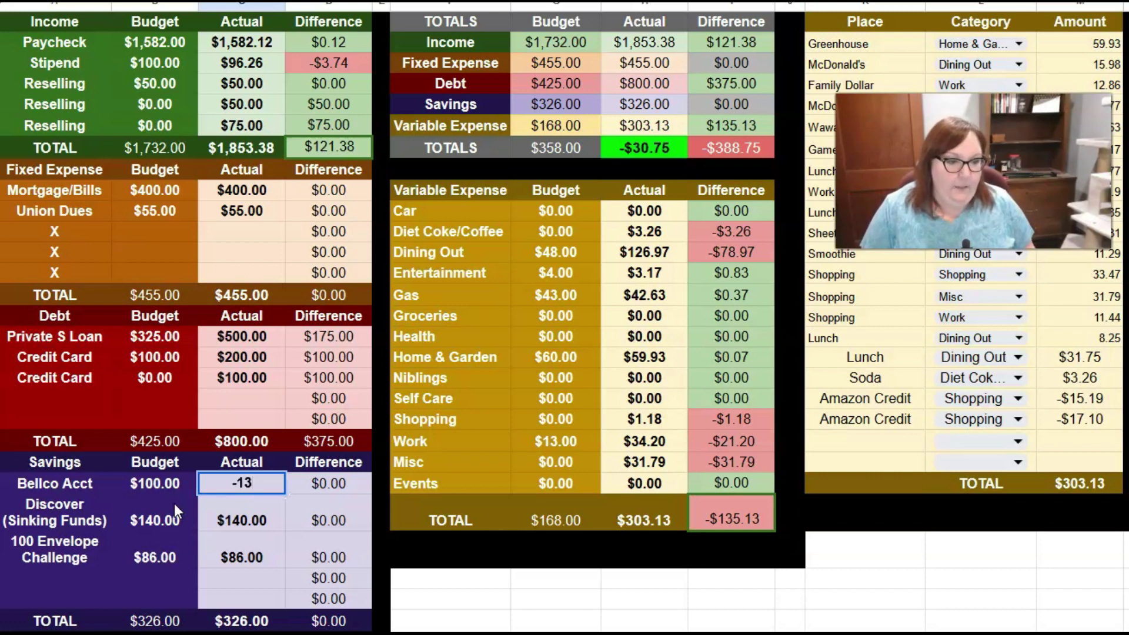
{"action": "key", "text": "Return"}
{"action": "key", "text": "Left"}
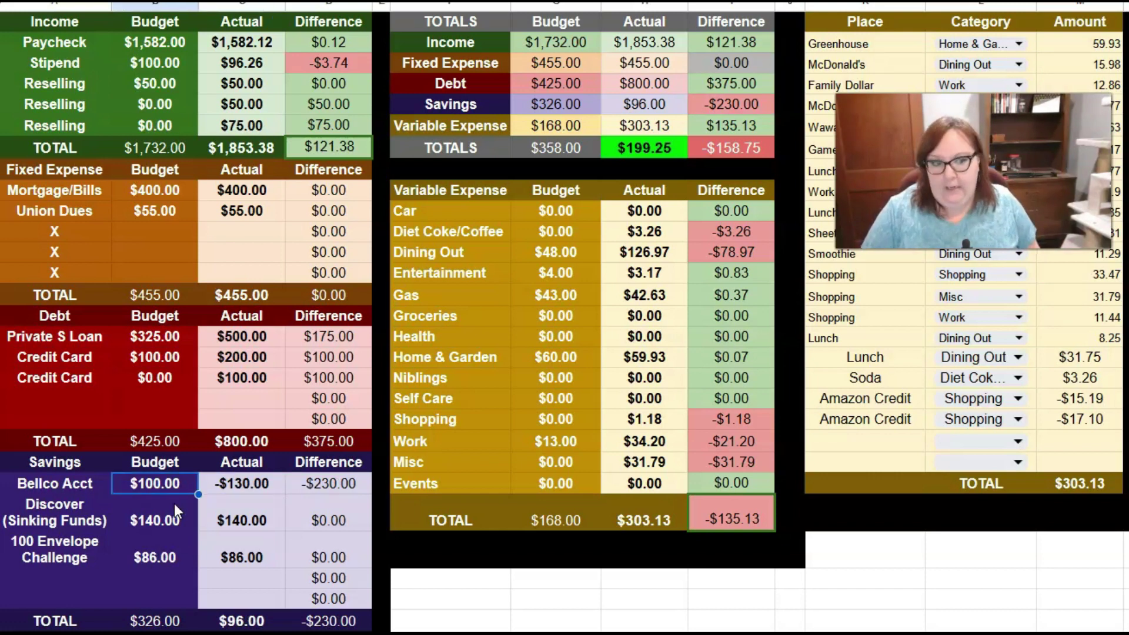
Fill the empty savings row below 100 Envelope Challenge with the name Discover and an actual amount of -280
{"action": "key", "text": "Right"}
{"action": "key", "text": "Down"}
{"action": "key", "text": "Down"}
{"action": "key", "text": "Up"}
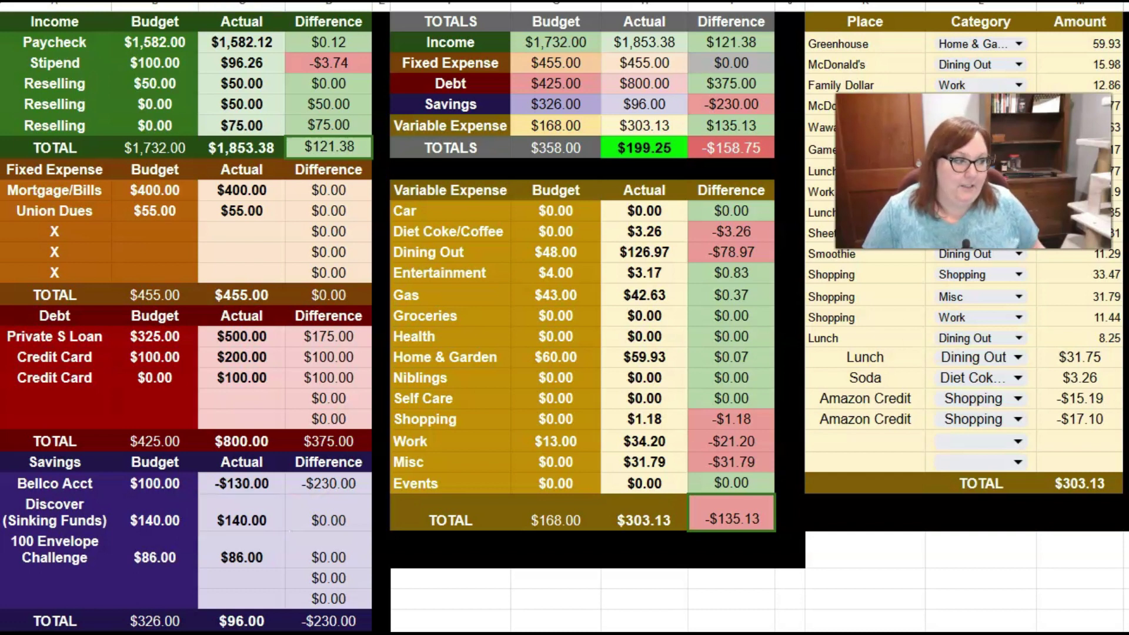
{"action": "left_click", "coordinate": [74, 584]}
{"action": "type", "text": "Discover"}
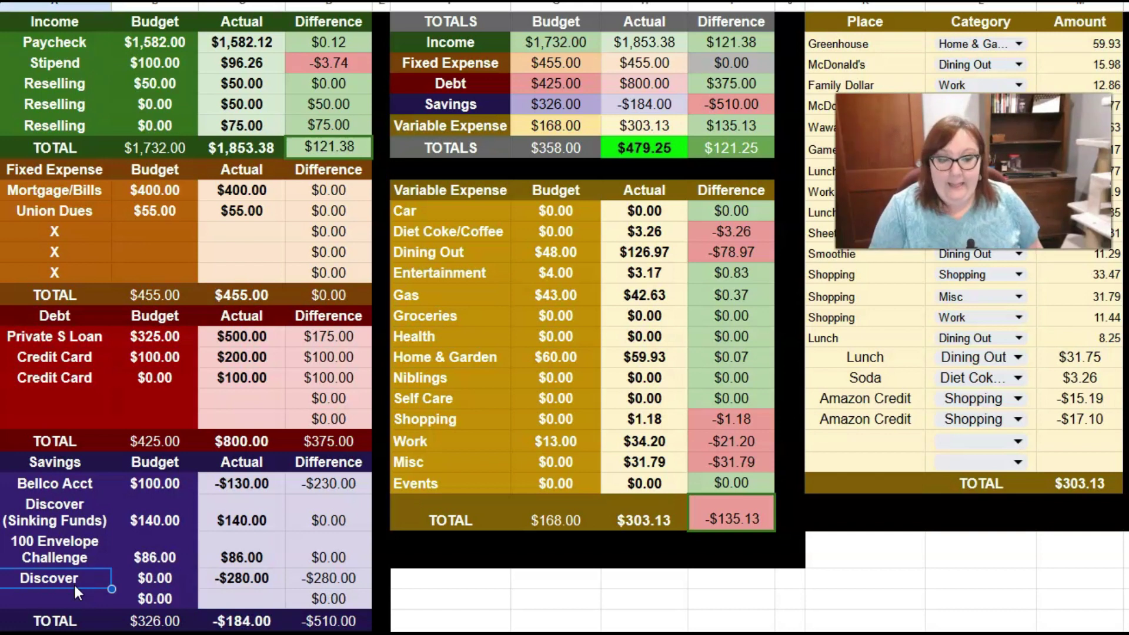
Fill the last savings row with an actual amount of -190 and the name C1 Savings
{"action": "key", "text": "Right"}
{"action": "key", "text": "Right"}
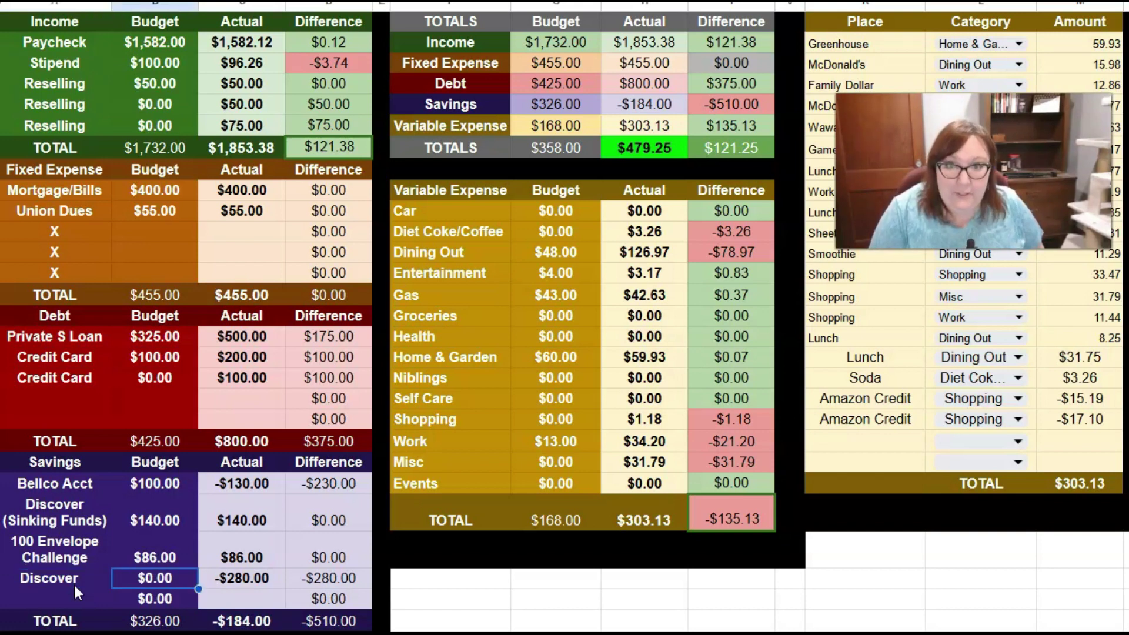
{"action": "key", "text": "Down"}
{"action": "type", "text": "-190"}
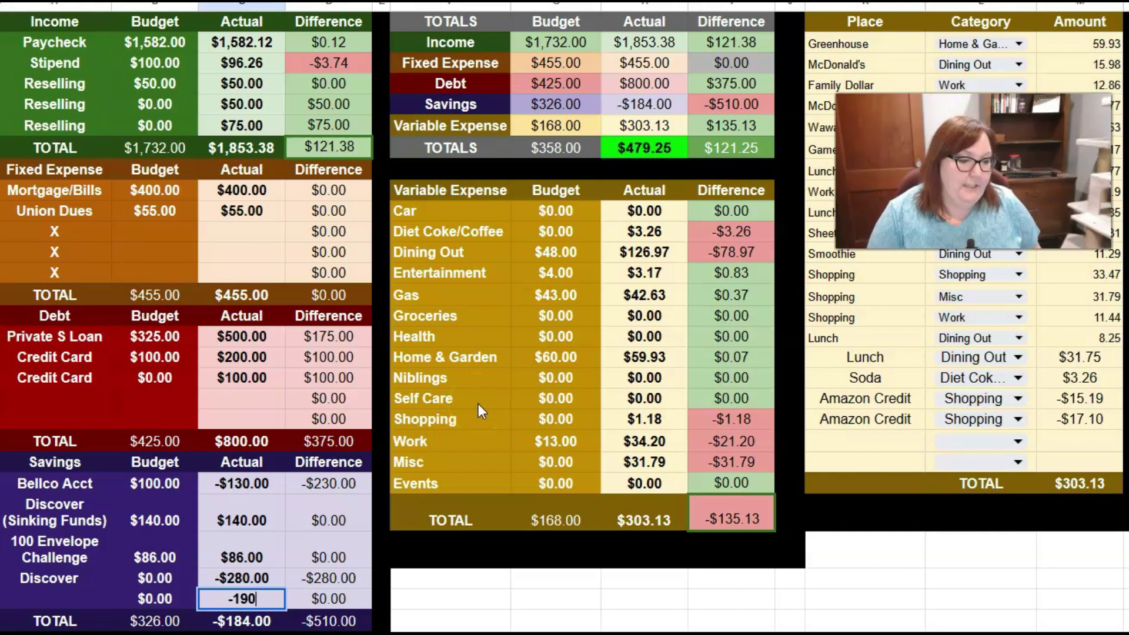
{"action": "key", "text": "Left"}
{"action": "key", "text": "Left"}
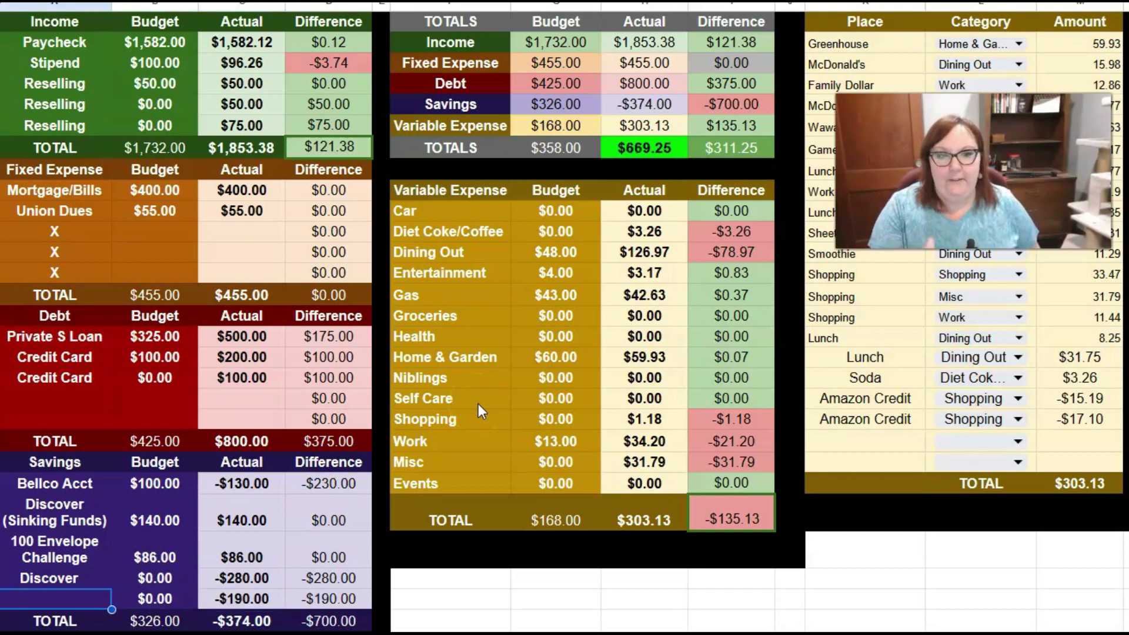
{"action": "type", "text": "C"}
{"action": "type", "text": "O"}
{"action": "key", "text": "BackSpace"}
{"action": "type", "text": "1 Savings"}
{"action": "key", "text": "Tab"}
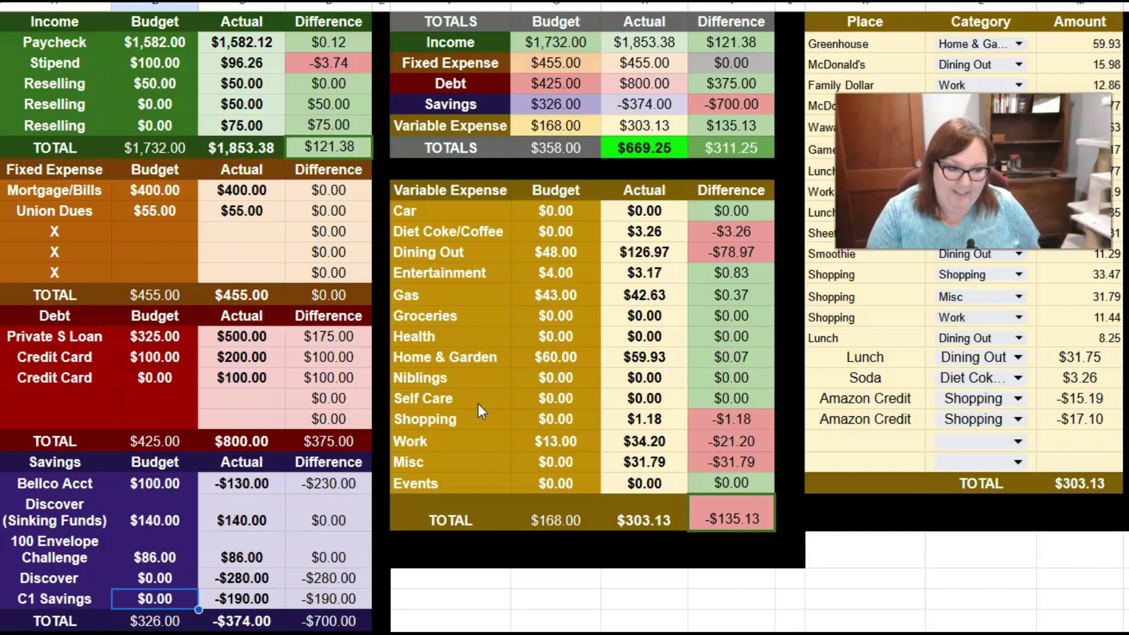
Set the actual debt payment of the first Credit Card row to 300
{"action": "key", "text": "Up"}
{"action": "key", "text": "Up"}
{"action": "key", "text": "Up"}
{"action": "key", "text": "Up"}
{"action": "key", "text": "Up"}
{"action": "key", "text": "Up"}
{"action": "key", "text": "Up"}
{"action": "key", "text": "Up"}
{"action": "key", "text": "Up"}
{"action": "key", "text": "Up"}
{"action": "key", "text": "Right"}
{"action": "type", "text": "300"}
{"action": "key", "text": "Return"}
Set the second Credit Card's actual payment to 350 and add a third Credit Card row with an actual of 280
{"action": "key", "text": "Delete"}
{"action": "key", "text": "Left"}
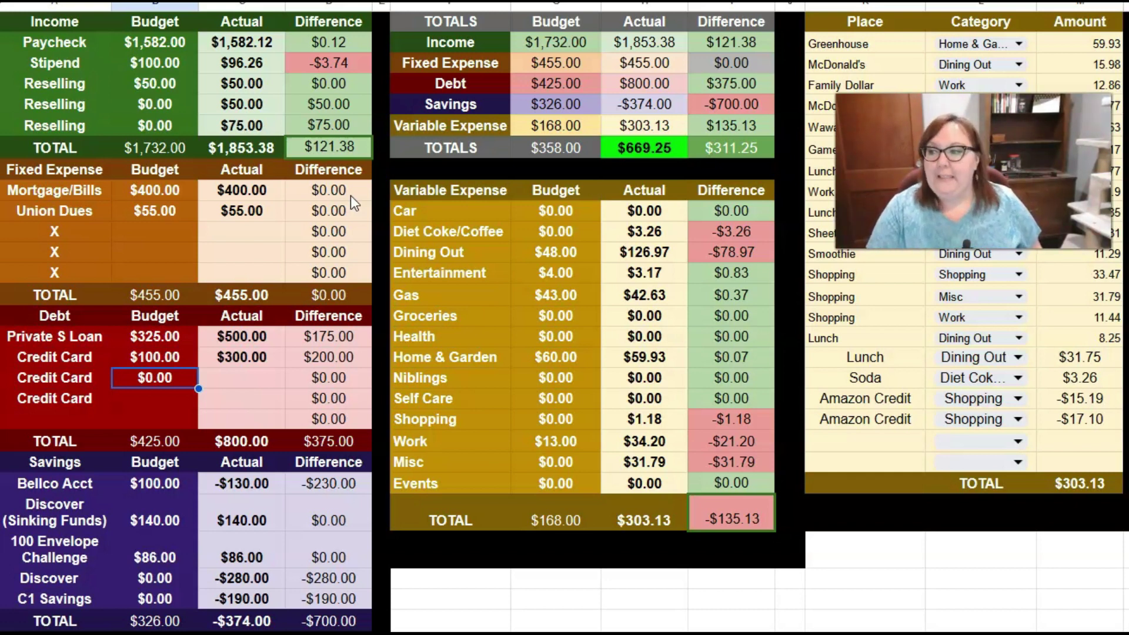
{"action": "key", "text": "Tab"}
{"action": "type", "text": "350"}
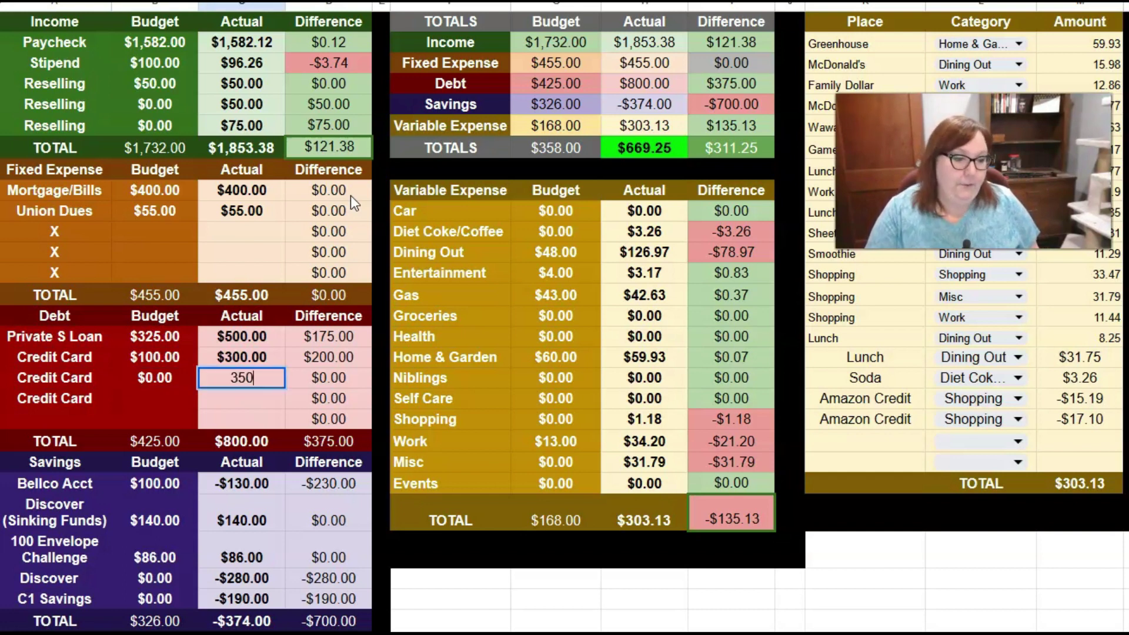
{"action": "key", "text": "Return"}
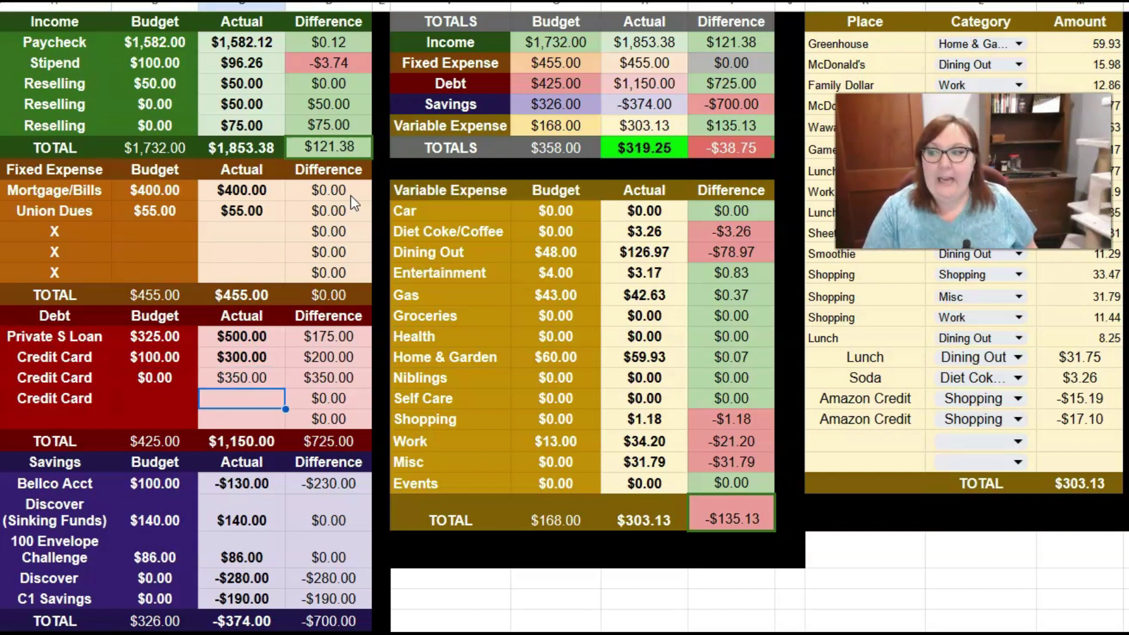
{"action": "type", "text": "280"}
{"action": "key", "text": "Return"}
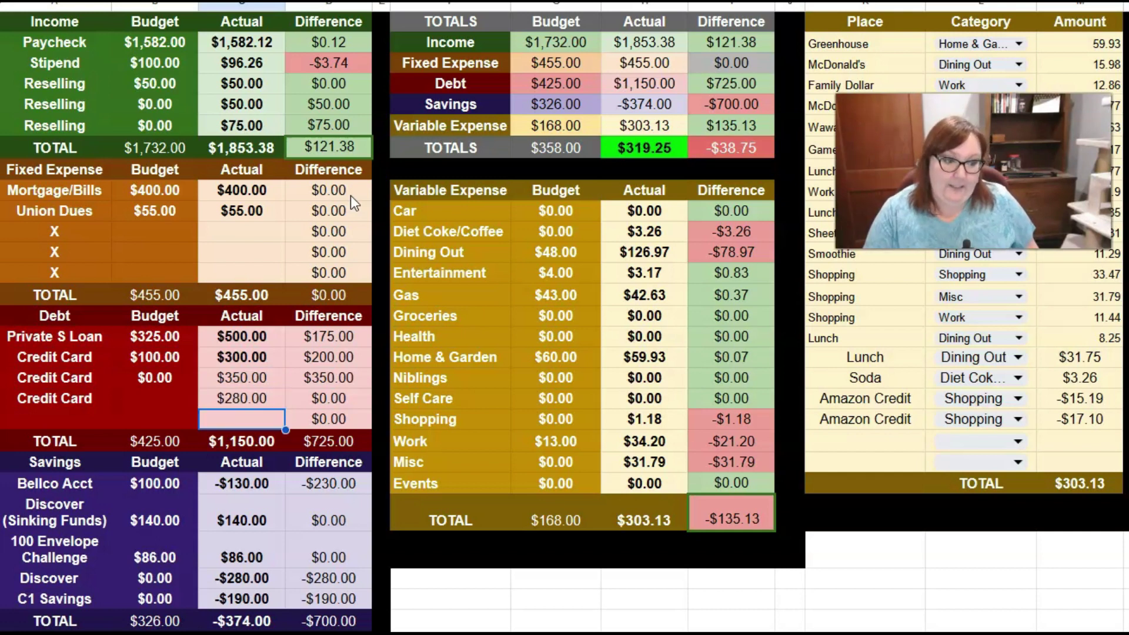
Add another Credit Card entry in the last debt row with an actual payment of 190
{"action": "type", "text": "-$190"}
{"action": "key", "text": "Return"}
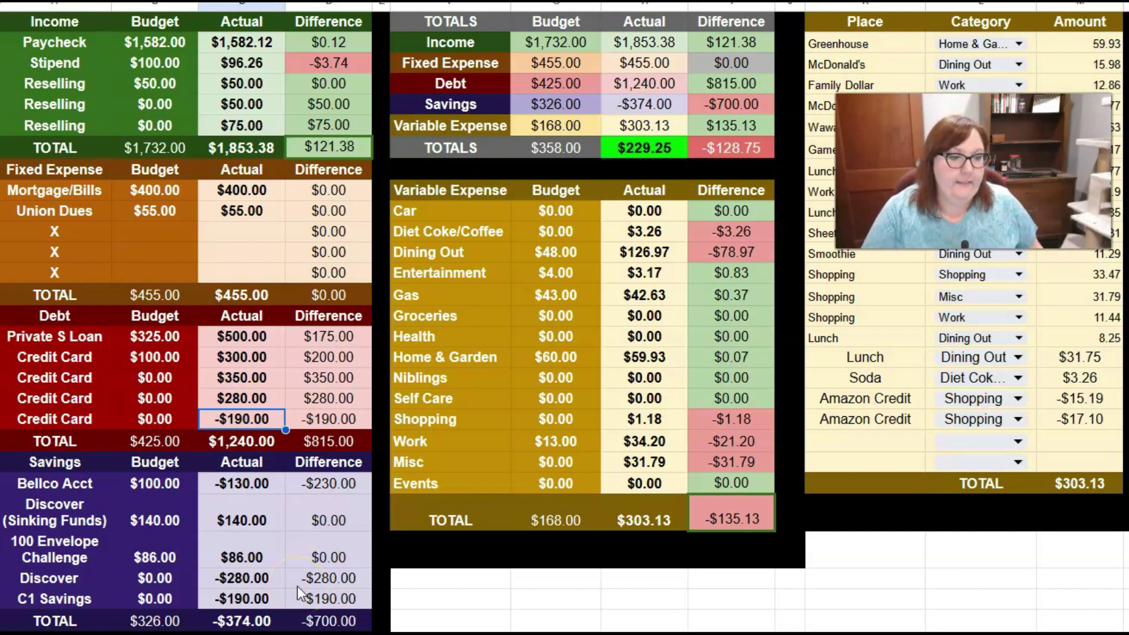
{"action": "key", "text": "Up"}
{"action": "key", "text": "Down"}
{"action": "type", "text": "190"}
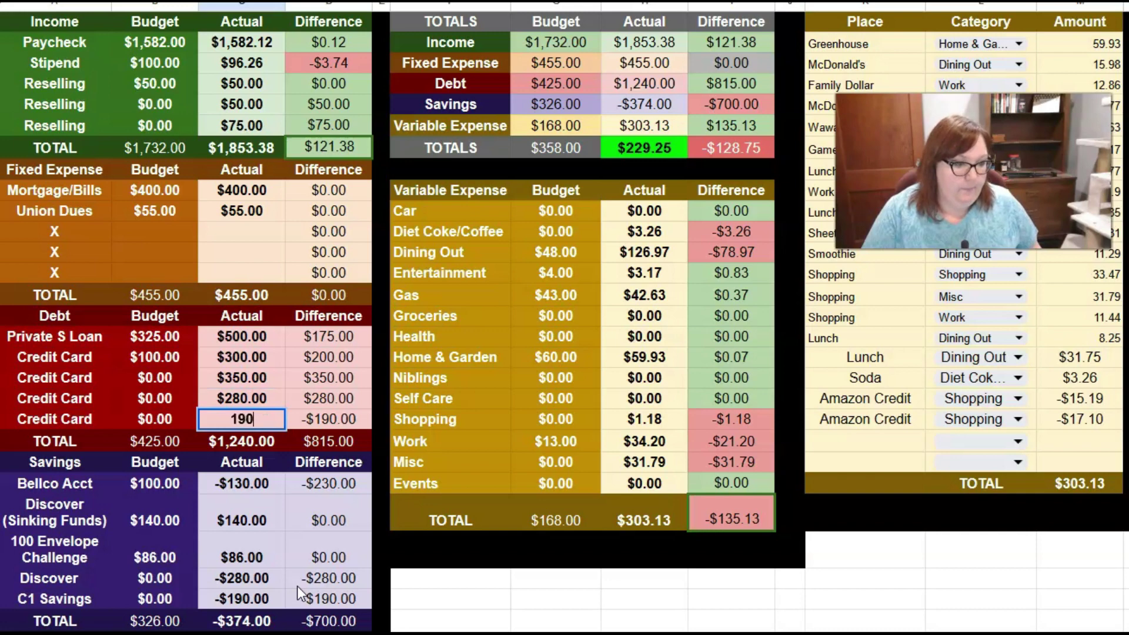
{"action": "key", "text": "Return"}
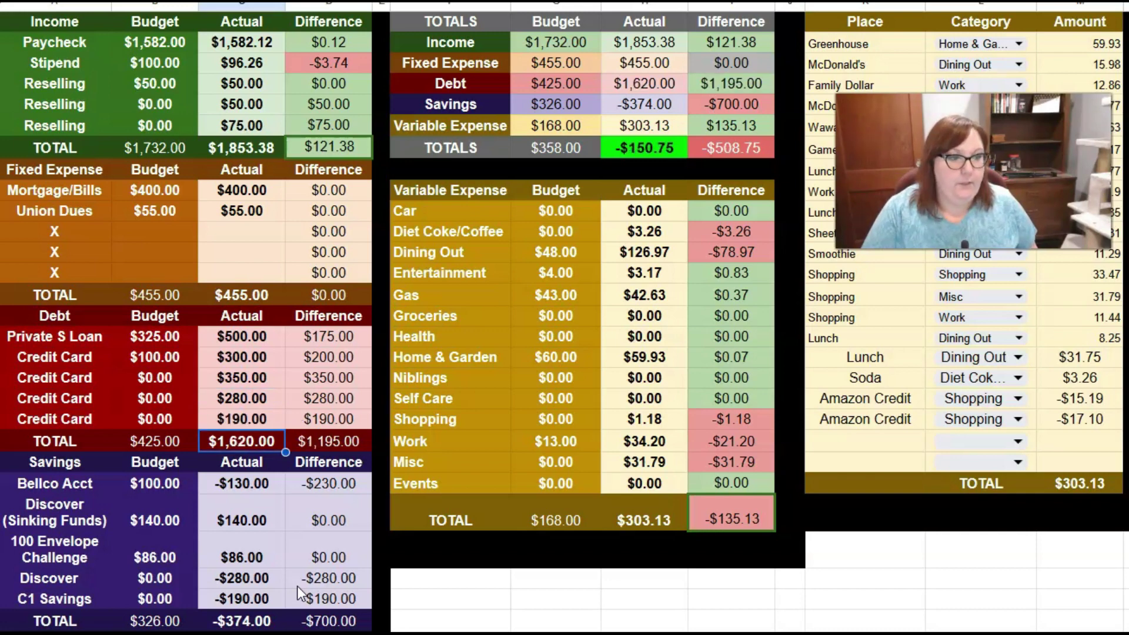
Compare the budget, actual and difference totals for Income and Fixed Expense in the TOTALS summary
{"action": "left_click", "coordinate": [451, 43]}
{"action": "left_click", "coordinate": [538, 42]}
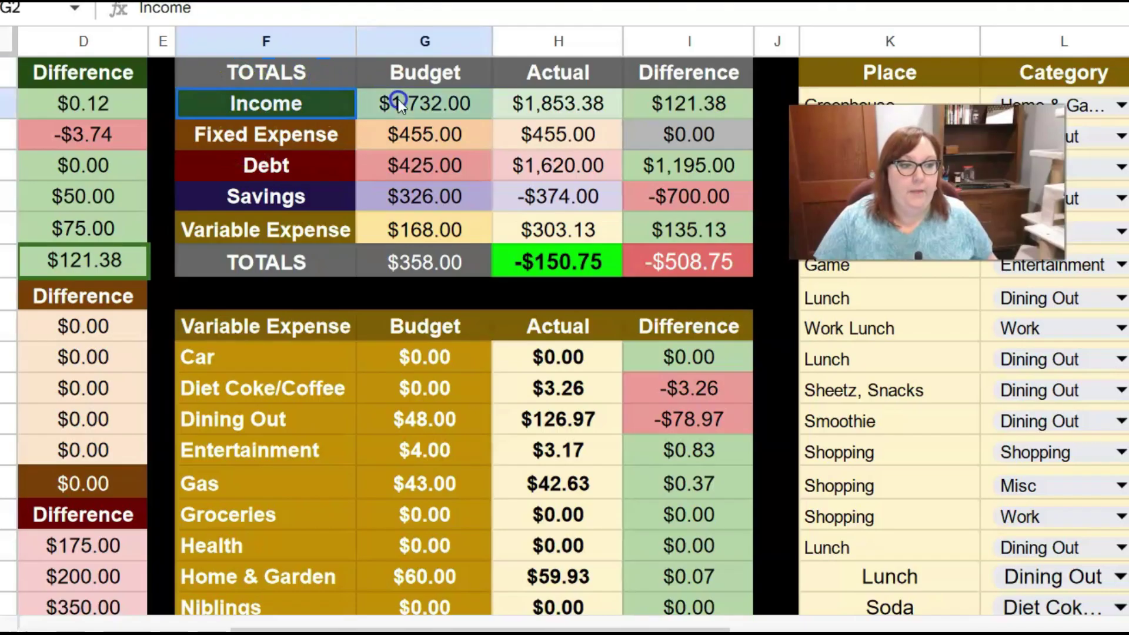
{"action": "left_click", "coordinate": [402, 113]}
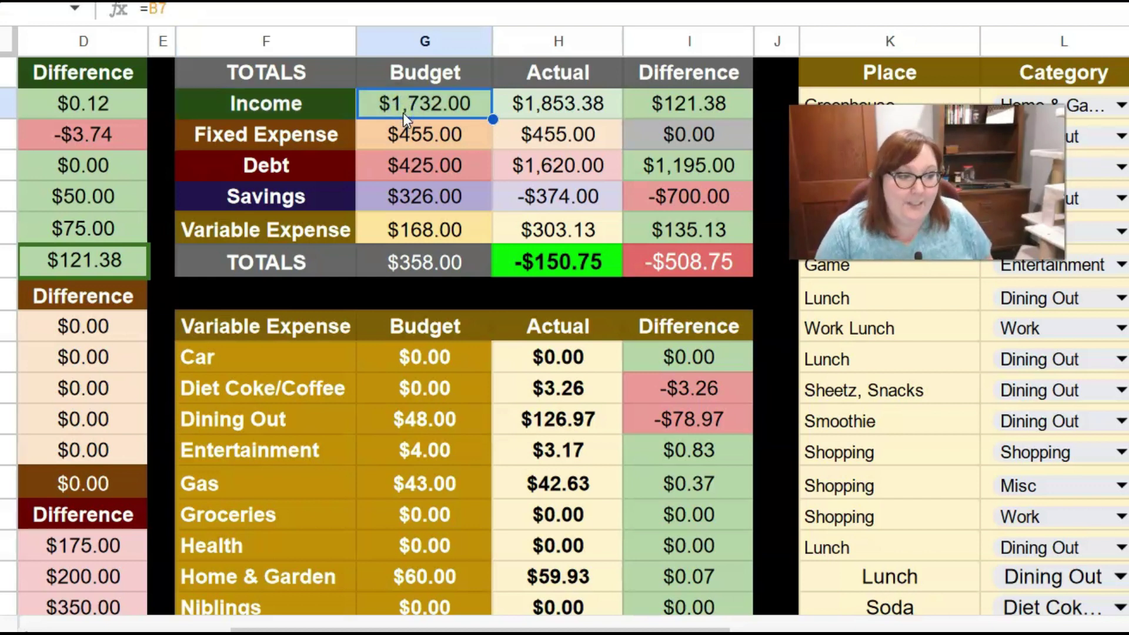
{"action": "key", "text": "Right"}
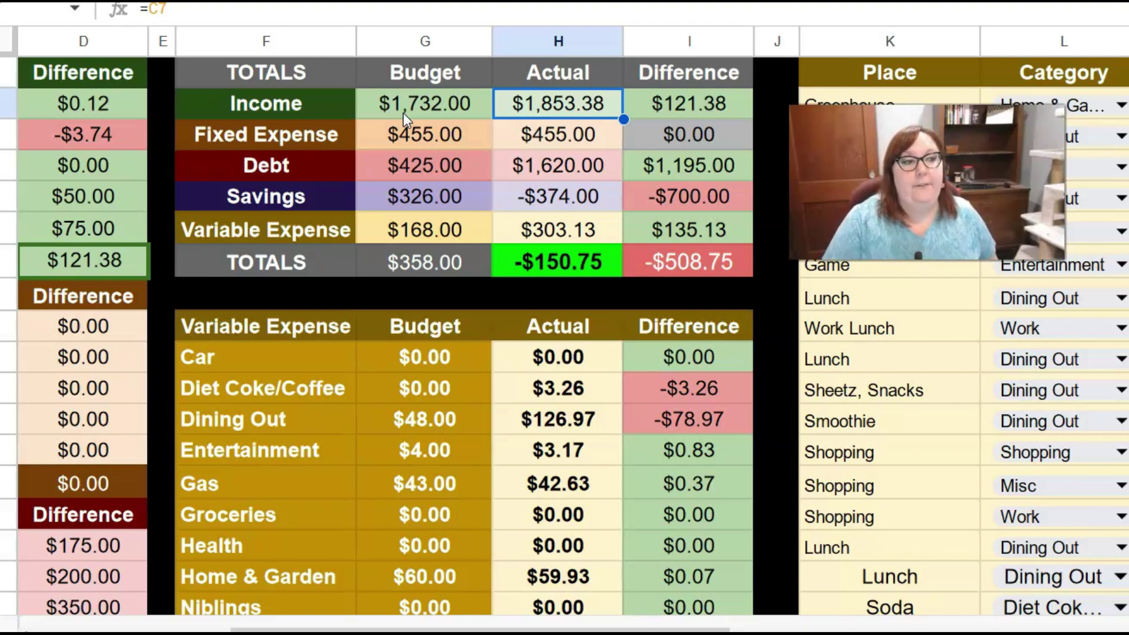
{"action": "key", "text": "Right"}
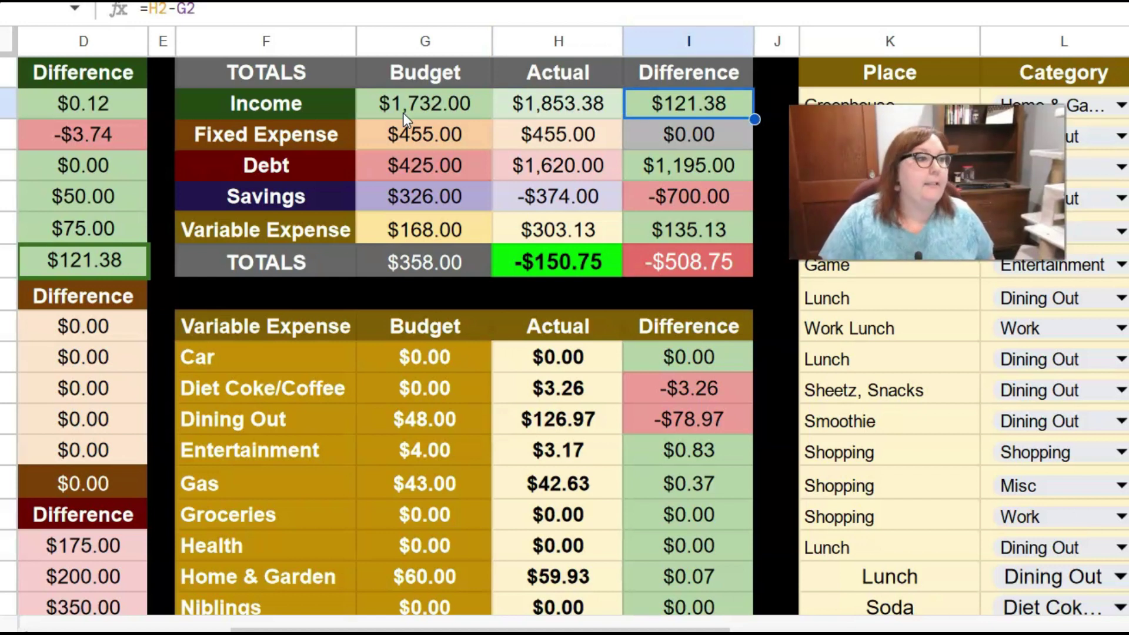
{"action": "key", "text": "Left"}
{"action": "key", "text": "Left"}
{"action": "key", "text": "Down"}
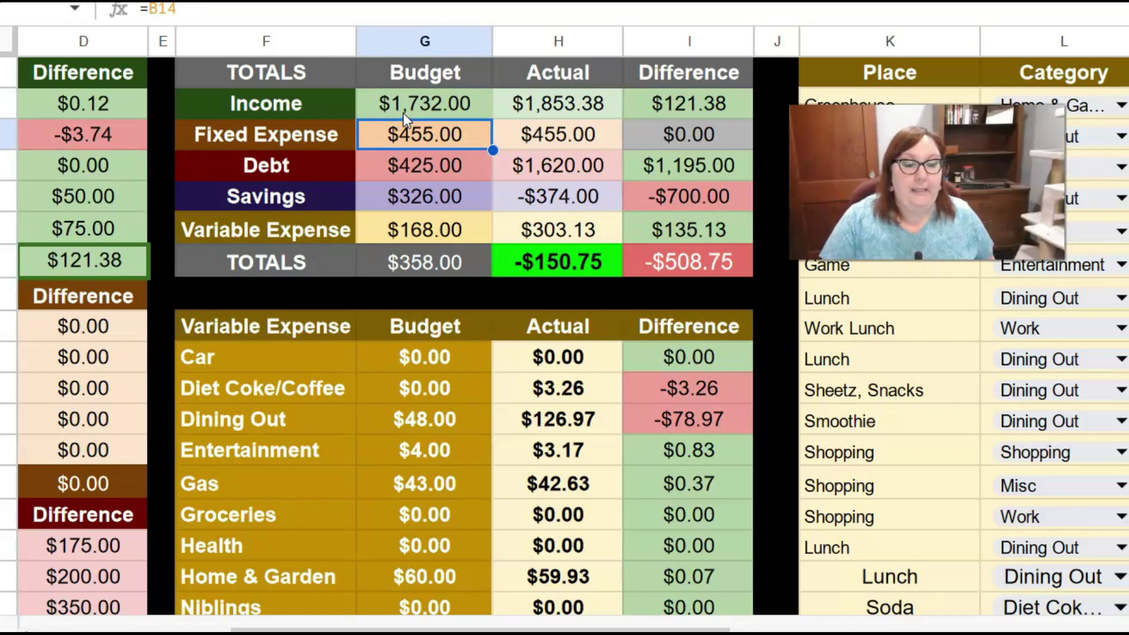
{"action": "key", "text": "Right"}
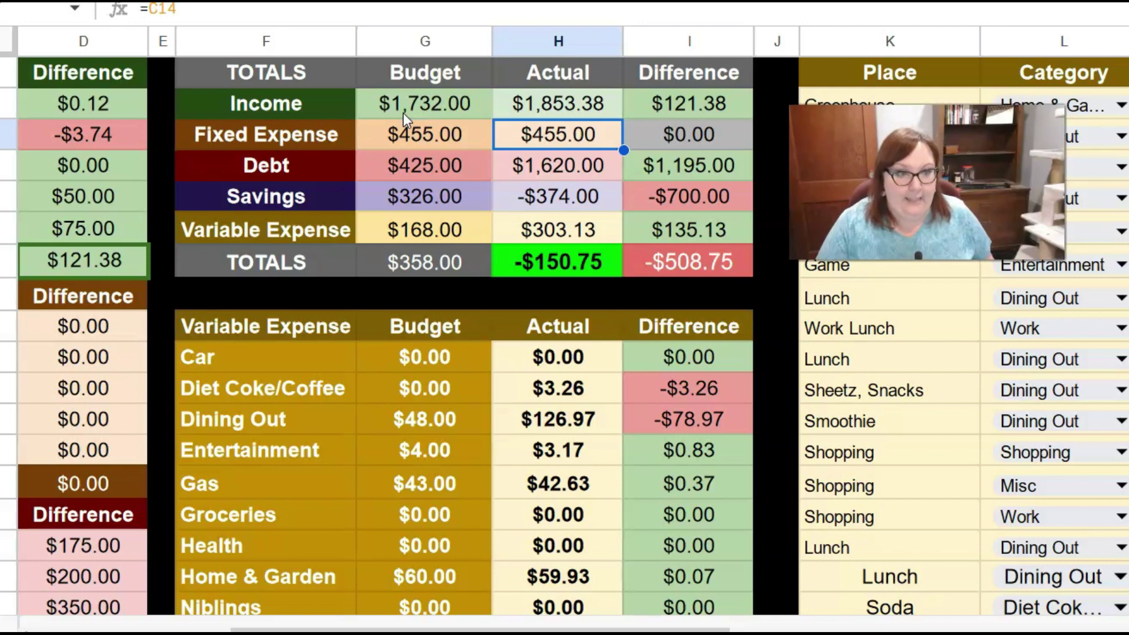
{"action": "key", "text": "Right"}
{"action": "key", "text": "Left"}
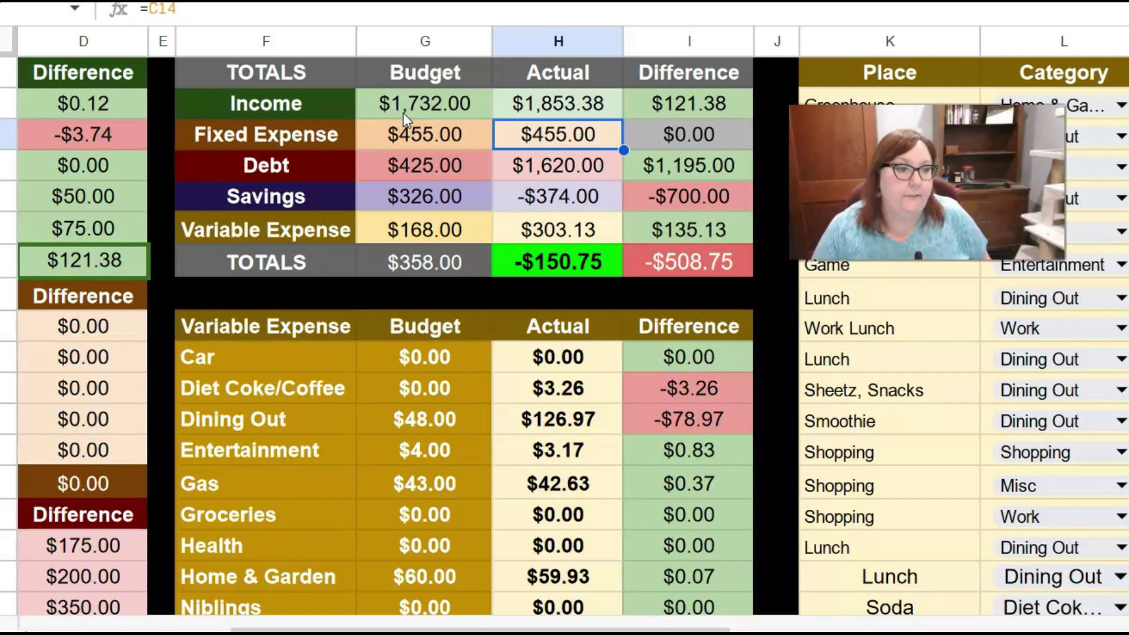
Compare the budget, actual and difference totals for Debt and Savings in the TOTALS summary
{"action": "key", "text": "Down"}
{"action": "key", "text": "Left"}
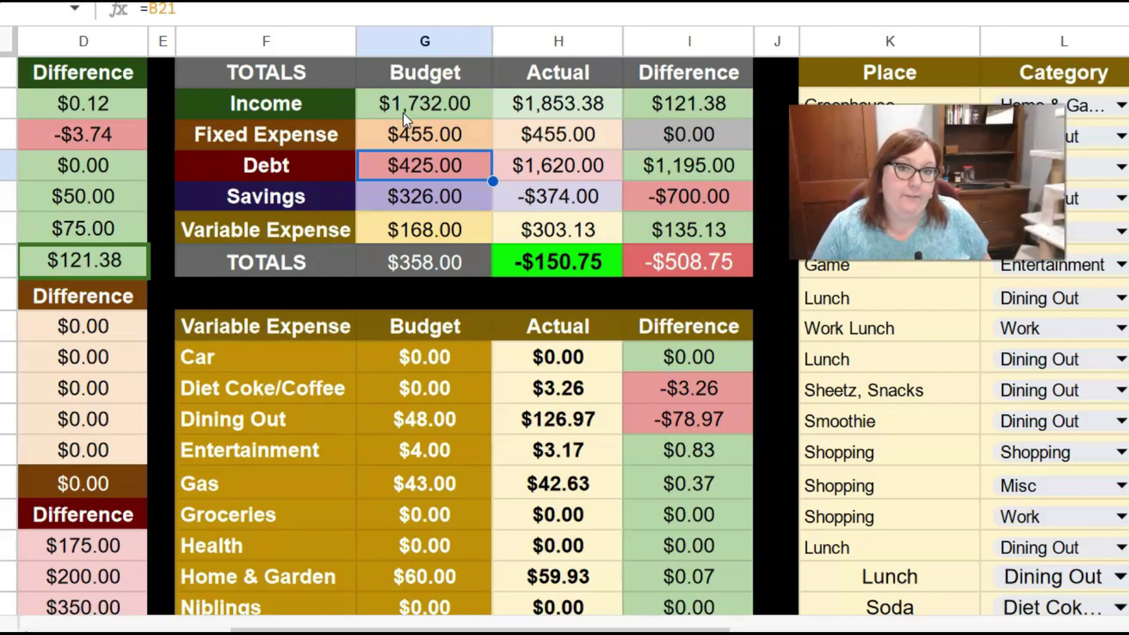
{"action": "key", "text": "Right"}
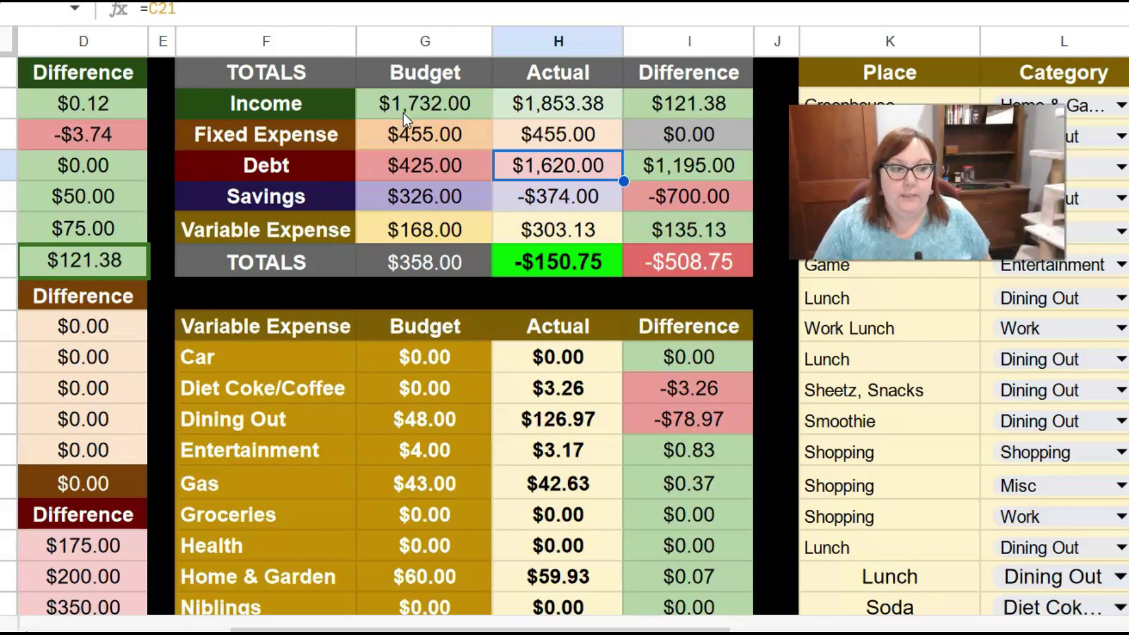
{"action": "key", "text": "Right"}
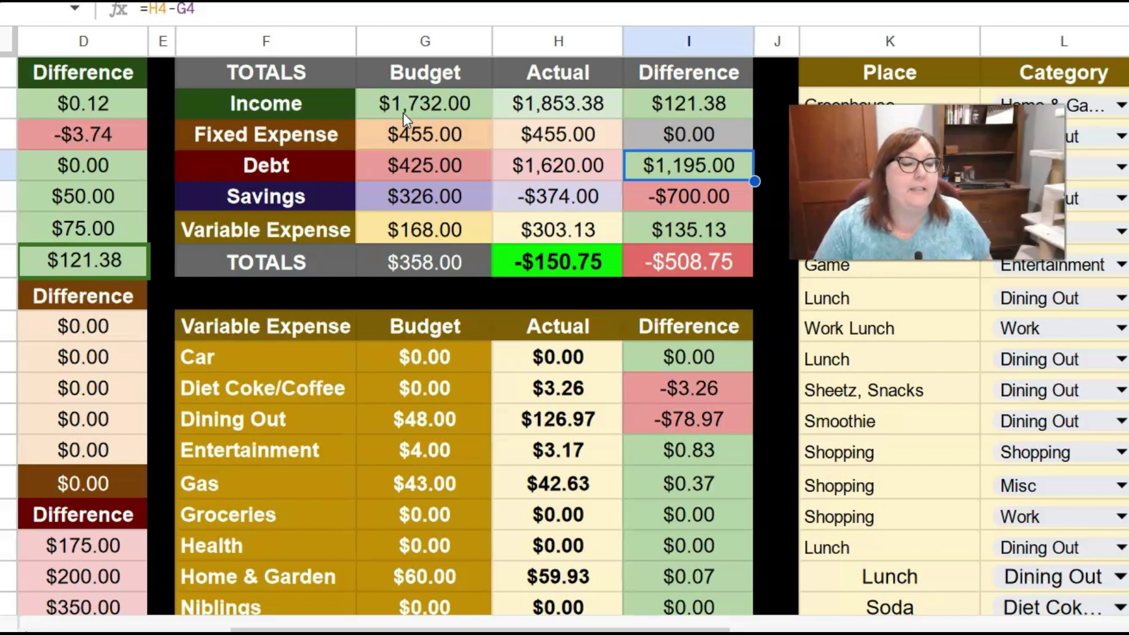
{"action": "key", "text": "Left"}
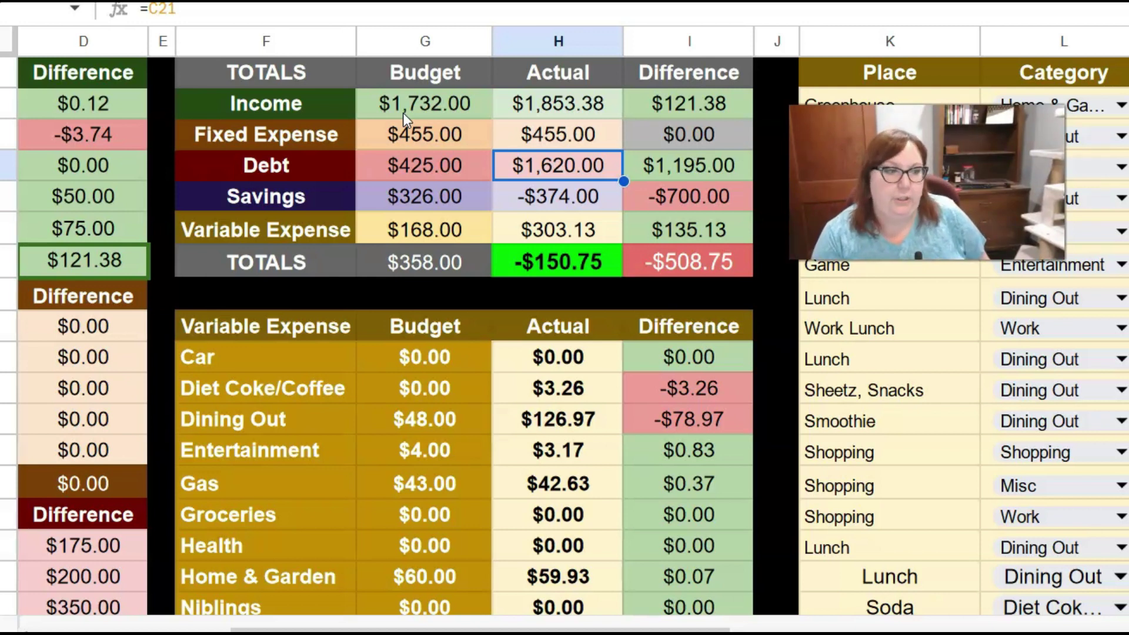
{"action": "key", "text": "Down"}
{"action": "key", "text": "Left"}
{"action": "key", "text": "Left"}
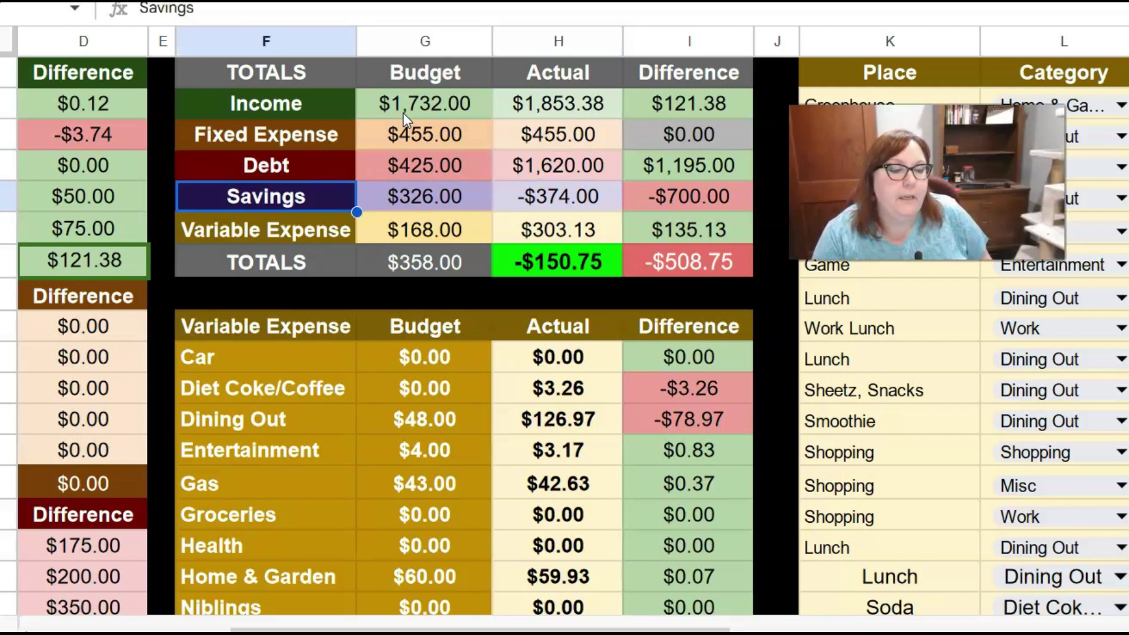
{"action": "key", "text": "Right"}
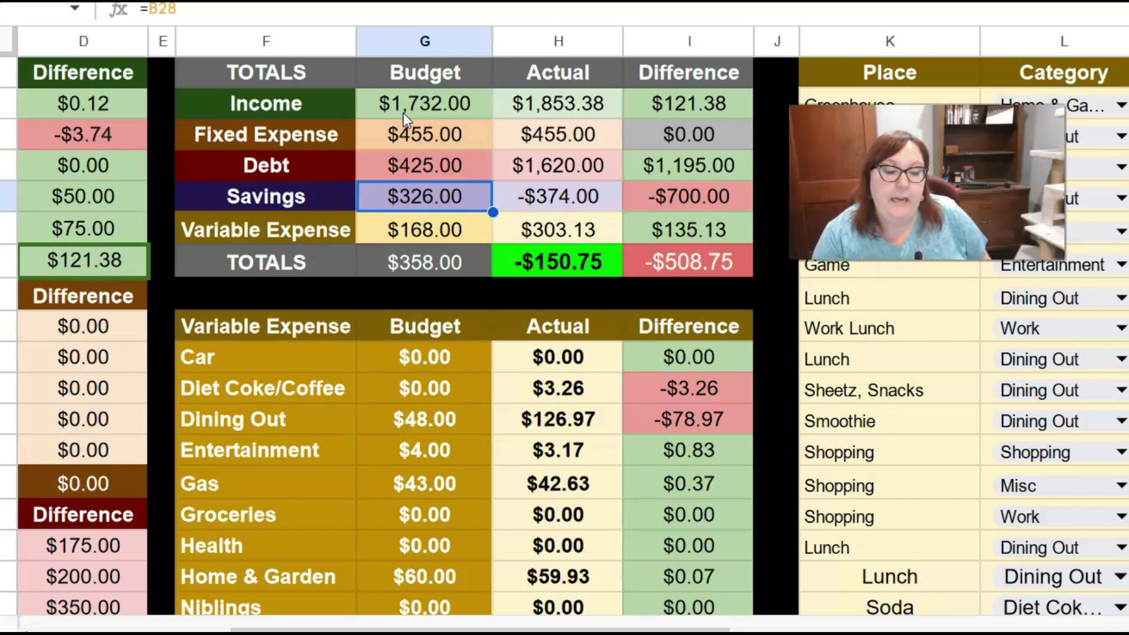
{"action": "key", "text": "Right"}
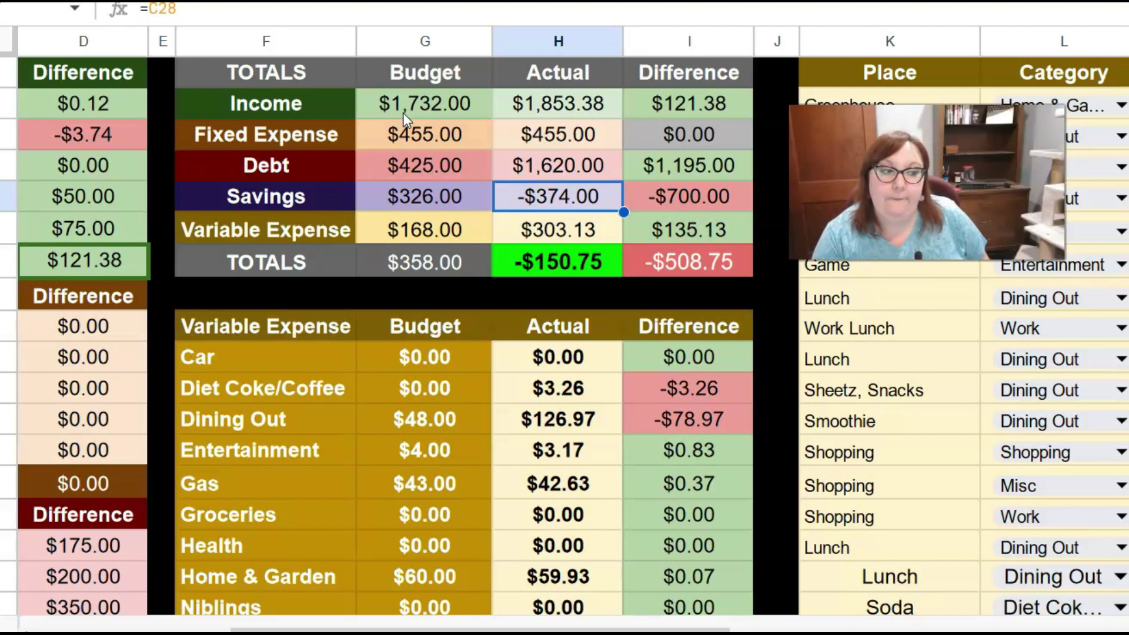
{"action": "key", "text": "Right"}
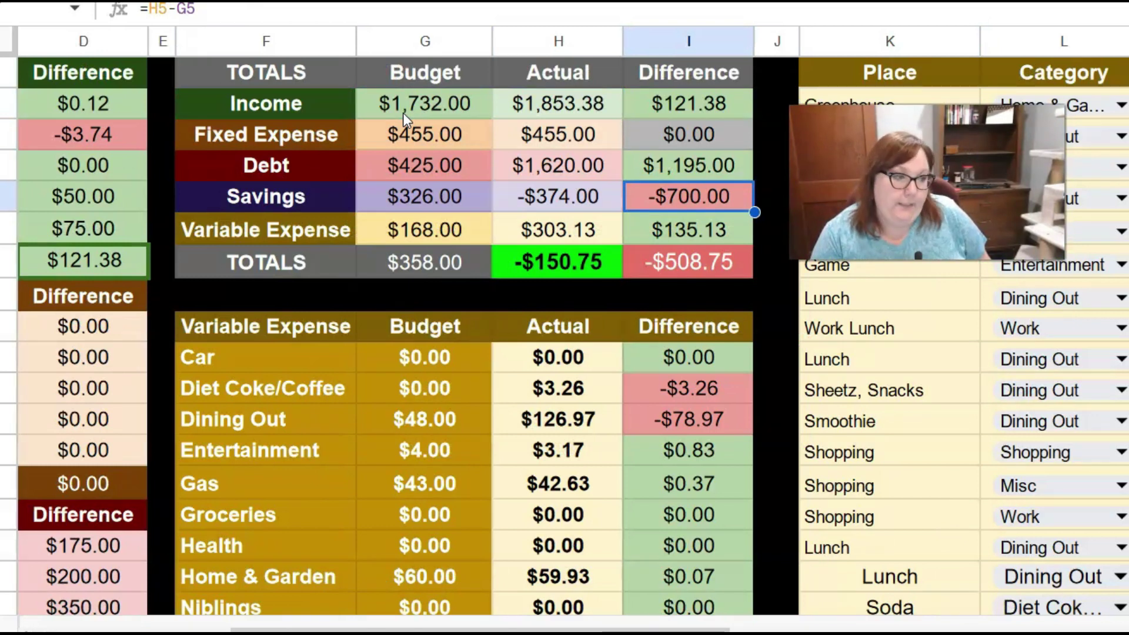
{"action": "key", "text": "Left"}
{"action": "key", "text": "Left"}
{"action": "key", "text": "Right"}
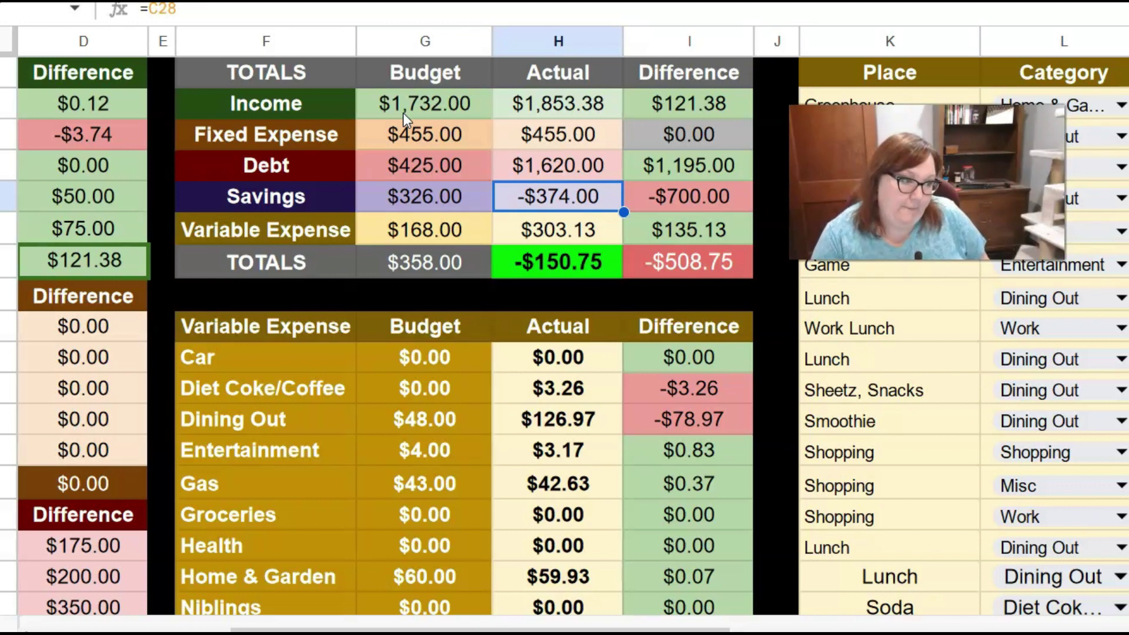
{"action": "key", "text": "Right"}
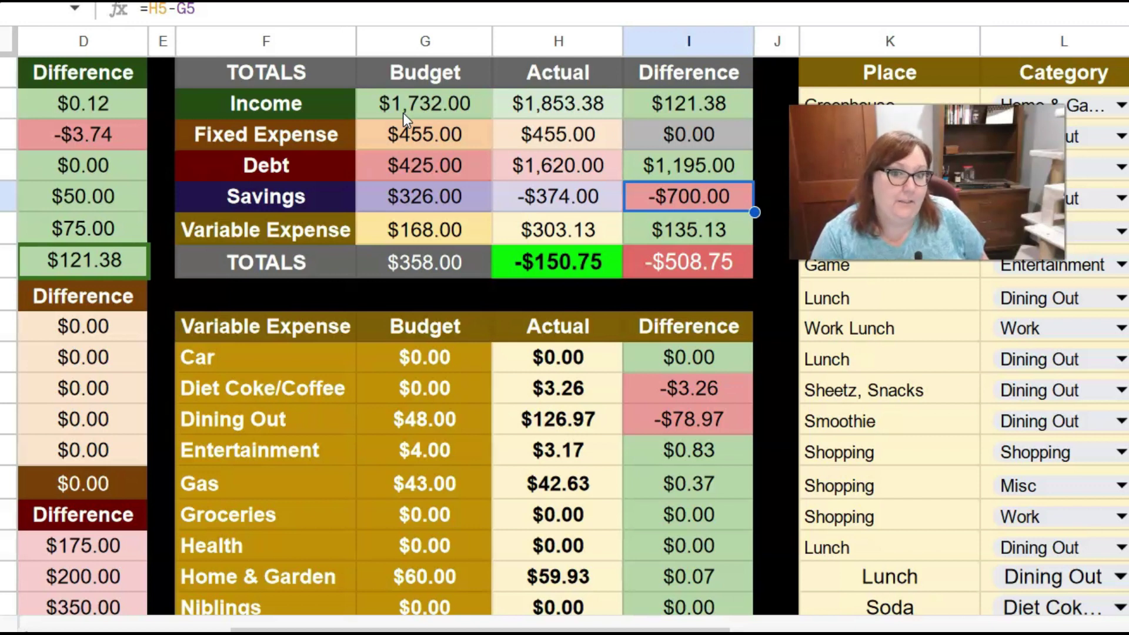
Compare the budget, actual and difference of Variable Expense, and review the overall budget and actual totals in the summary
{"action": "key", "text": "Down"}
{"action": "key", "text": "Down"}
{"action": "key", "text": "Left"}
{"action": "key", "text": "Left"}
{"action": "key", "text": "Left"}
{"action": "key", "text": "Up"}
{"action": "key", "text": "Right"}
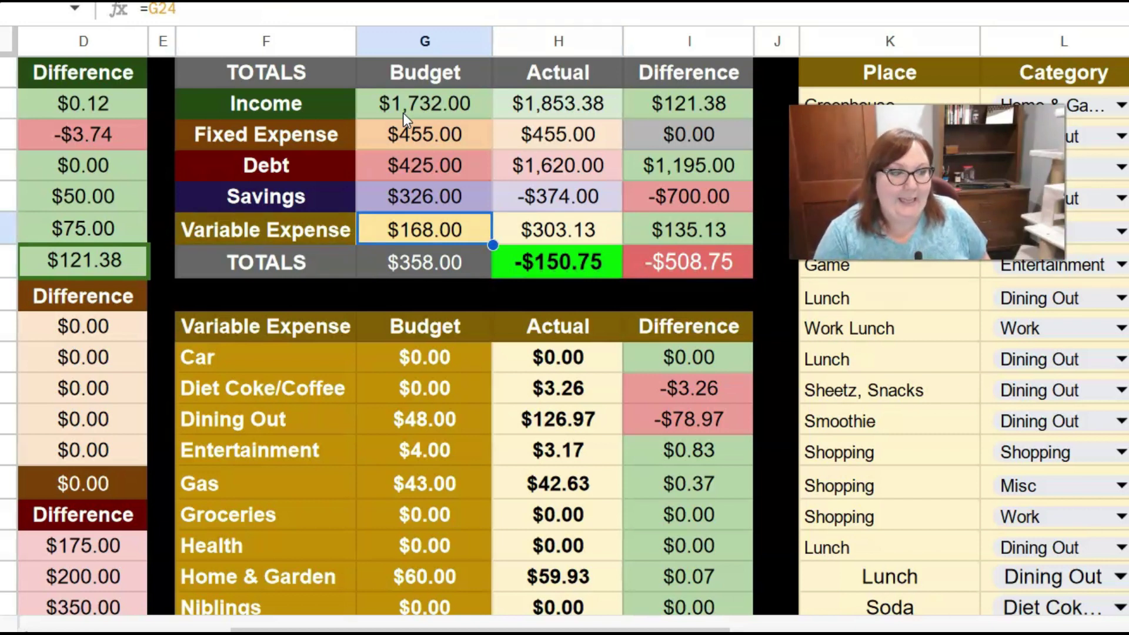
{"action": "key", "text": "Right"}
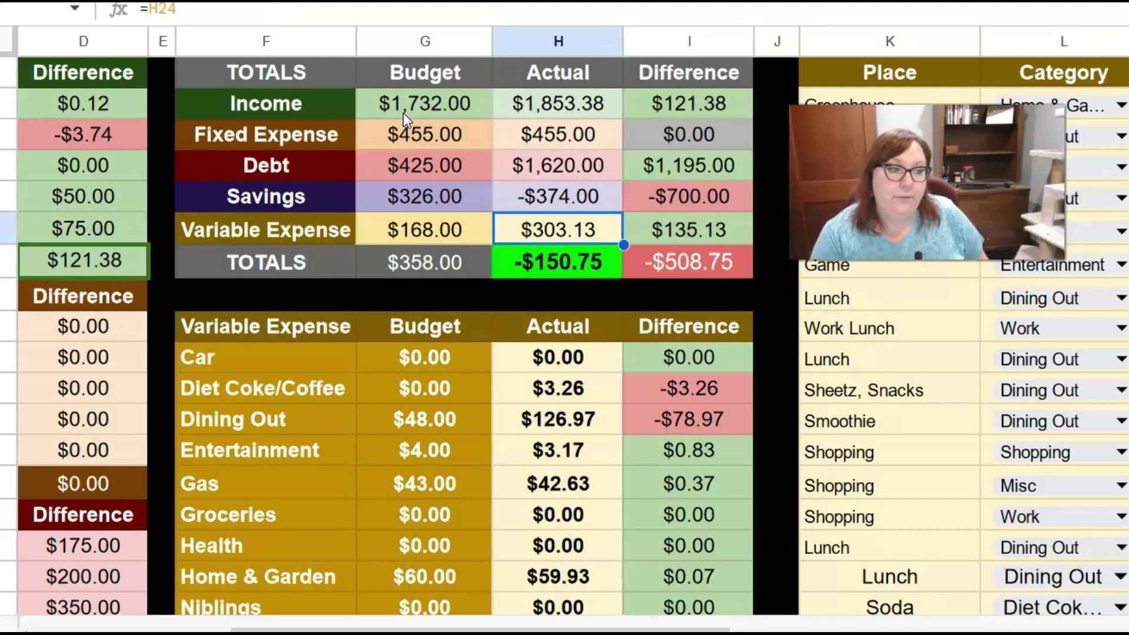
{"action": "key", "text": "Right"}
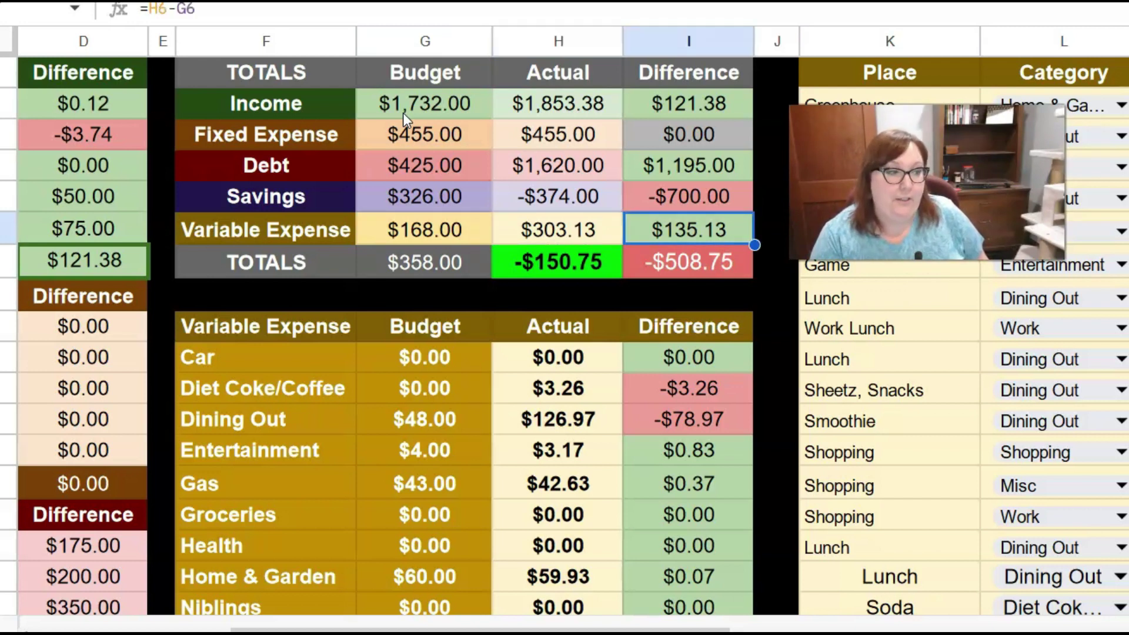
{"action": "key", "text": "Left"}
{"action": "key", "text": "Left"}
{"action": "key", "text": "Down"}
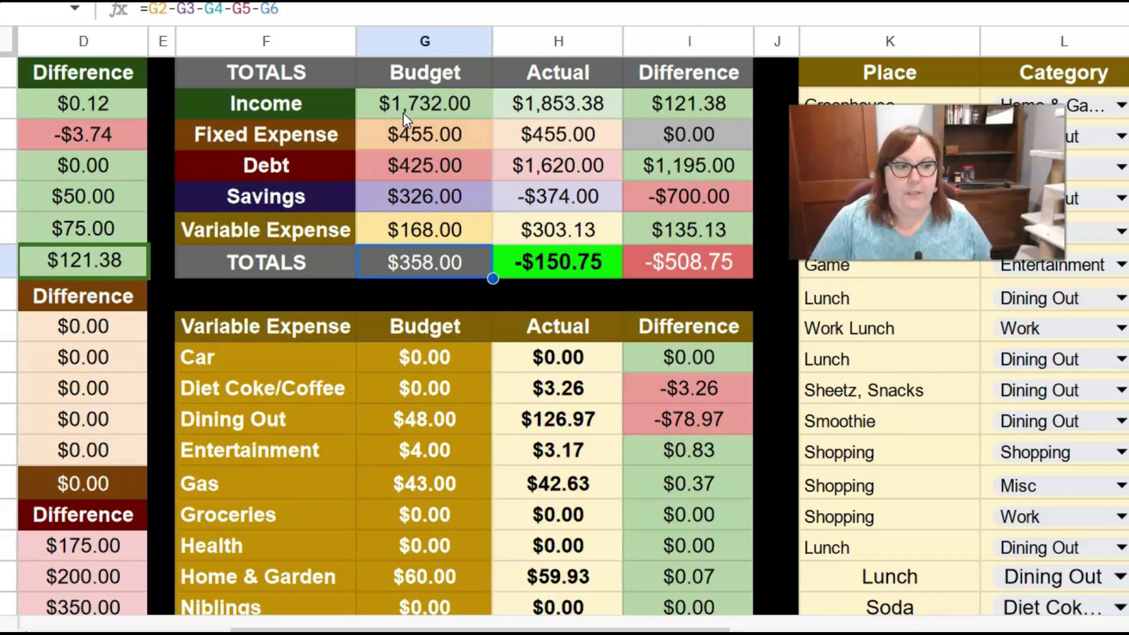
{"action": "key", "text": "Right"}
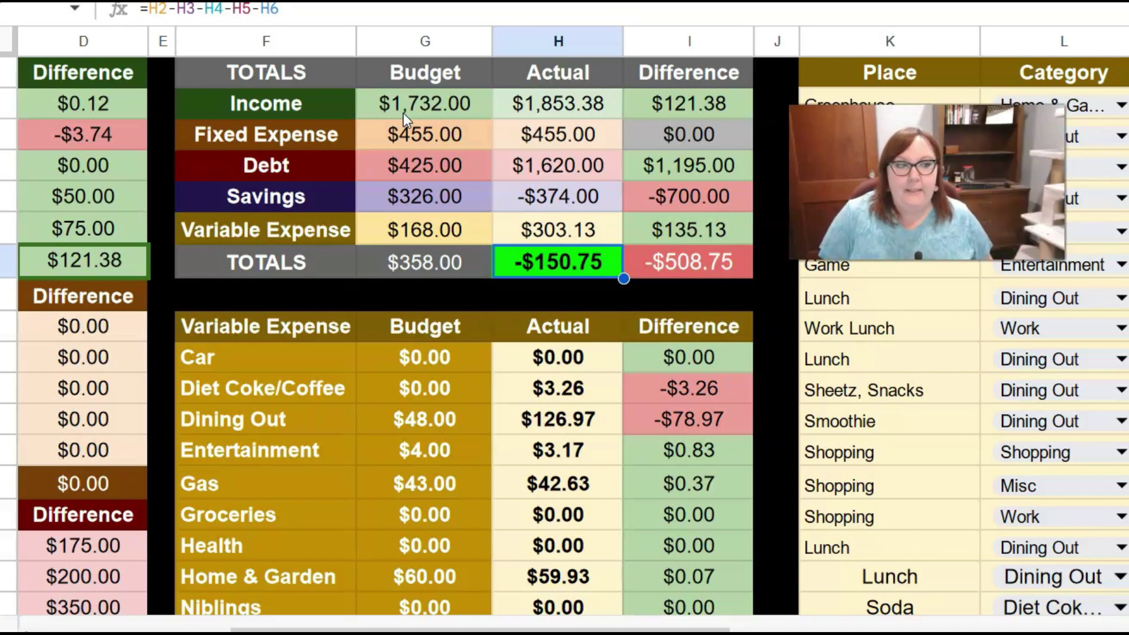
{"action": "key", "text": "Left"}
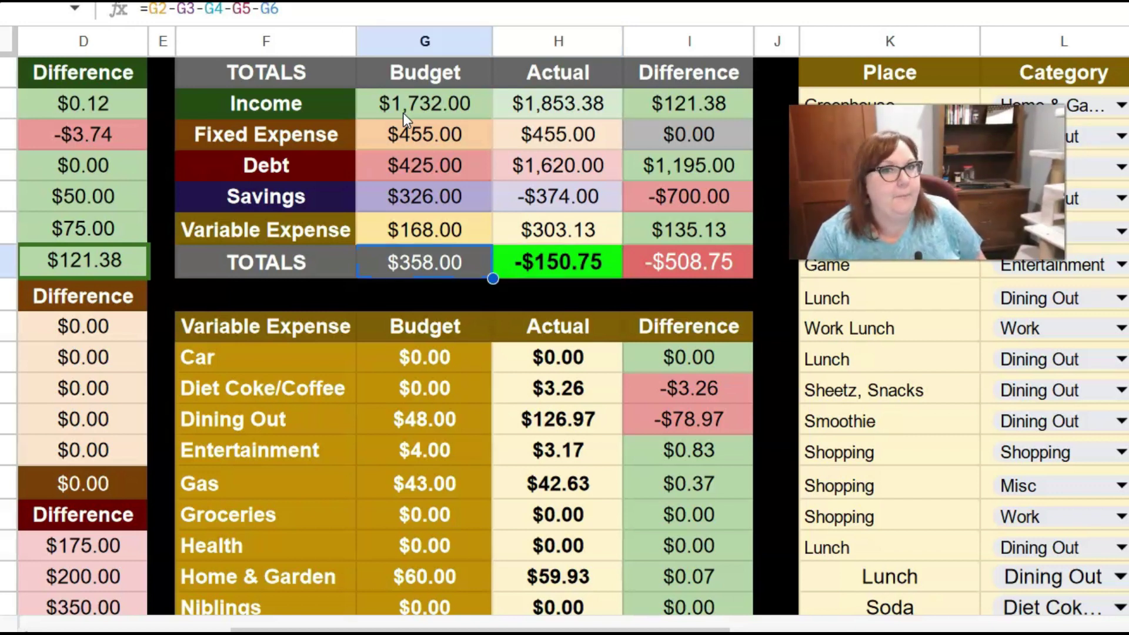
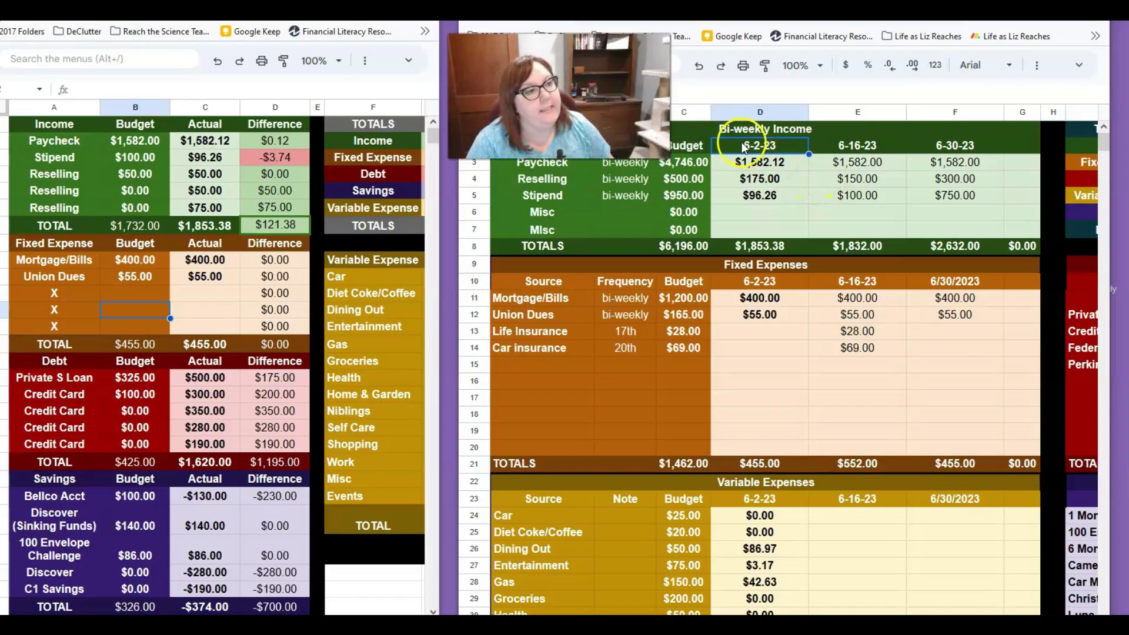
Review the 6-2-23 income entries for Paycheck, Reselling, Stipend and Misc in the monthly budget's Bi-weekly Income section
{"action": "left_click_drag", "start_coordinate": [750, 147], "coordinate": [752, 215]}
{"action": "left_click", "coordinate": [750, 147]}
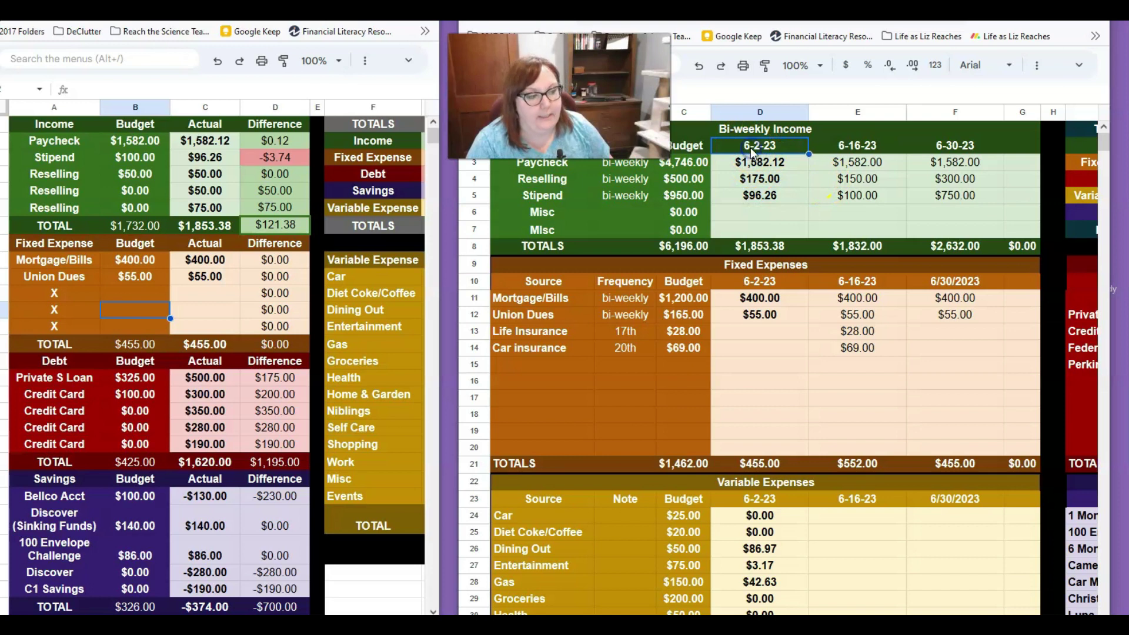
{"action": "key", "text": "Down"}
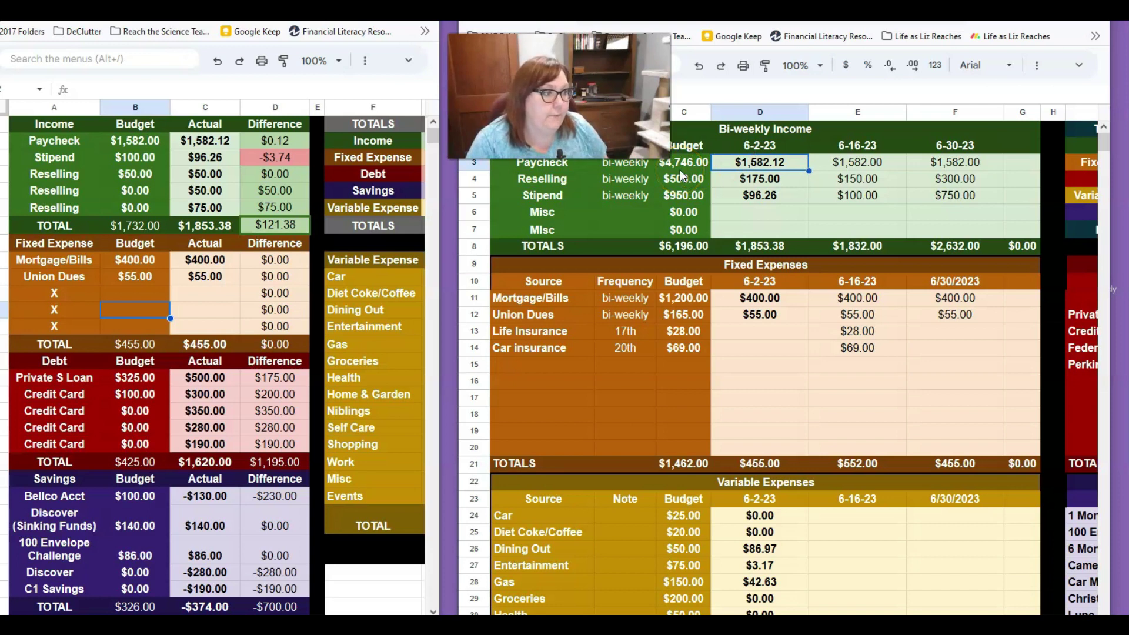
{"action": "key", "text": "Down"}
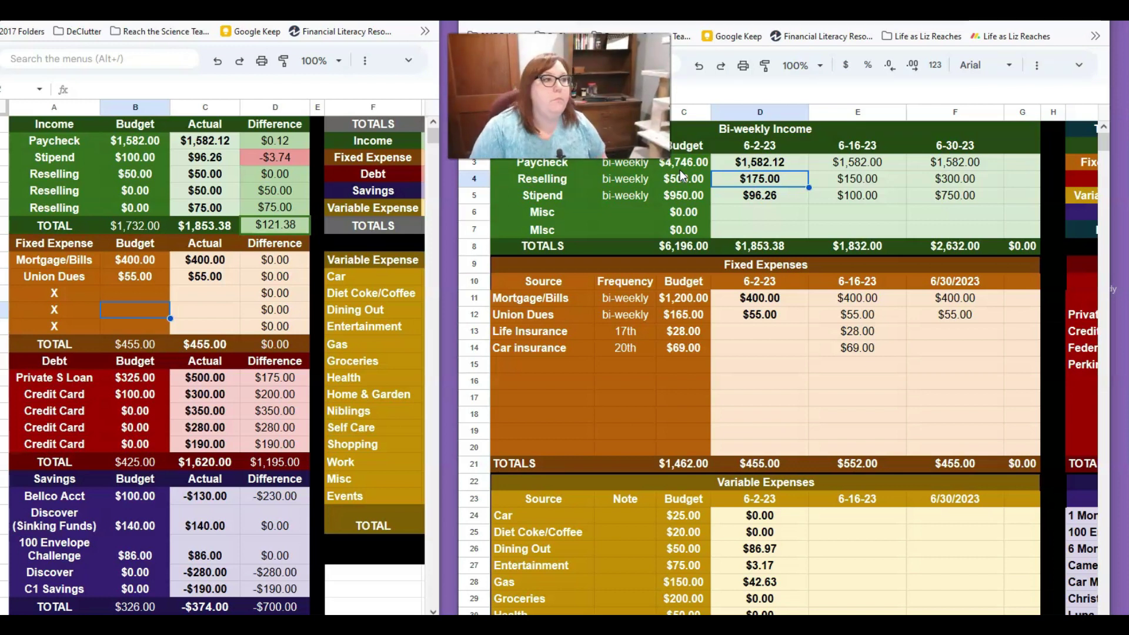
{"action": "key", "text": "Down"}
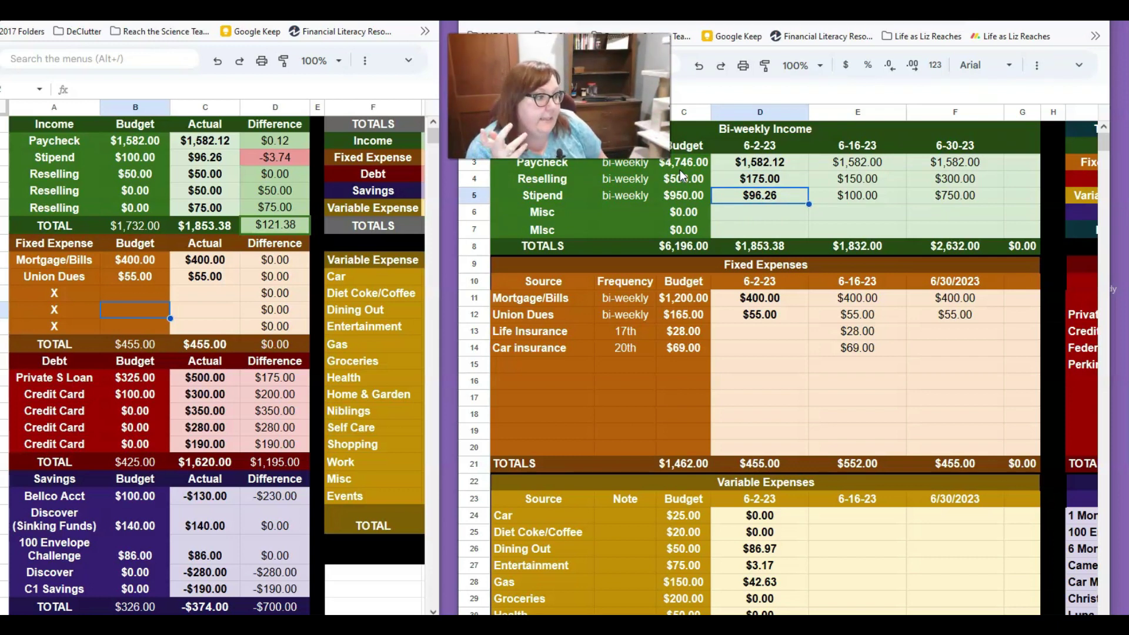
{"action": "key", "text": "Down"}
{"action": "key", "text": "Down"}
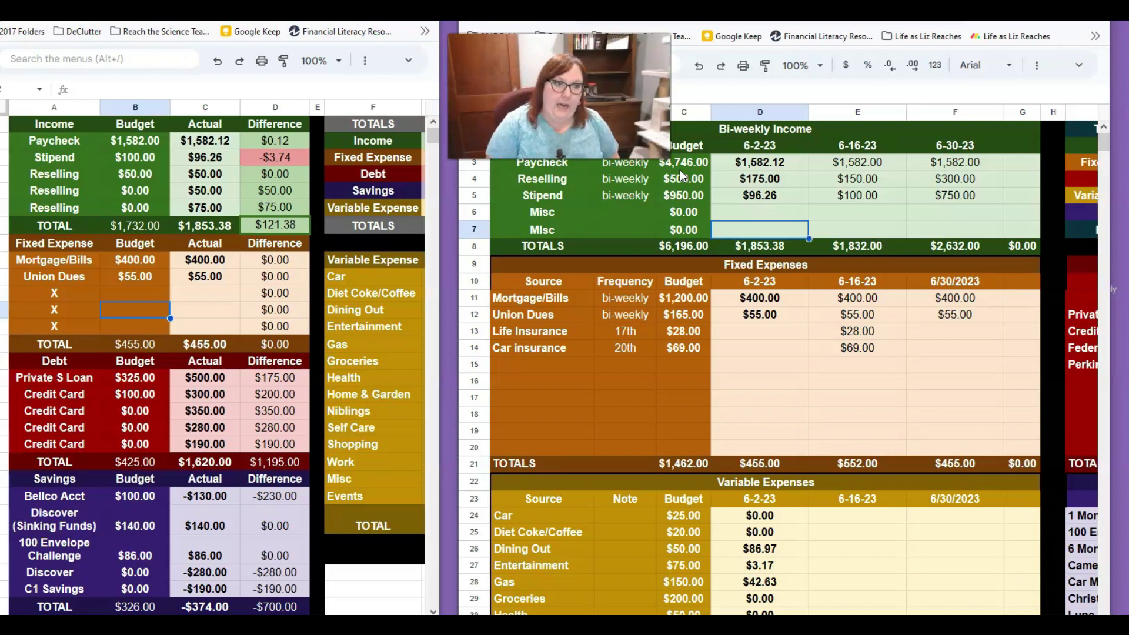
Review the 6-2-23 amounts for Mortgage/Bills and Union Dues in the monthly budget's Fixed Expenses section
{"action": "key", "text": "Down"}
{"action": "key", "text": "Down"}
{"action": "key", "text": "Down"}
{"action": "key", "text": "Down"}
{"action": "key", "text": "Down"}
{"action": "key", "text": "Down"}
{"action": "key", "text": "Up"}
{"action": "key", "text": "Up"}
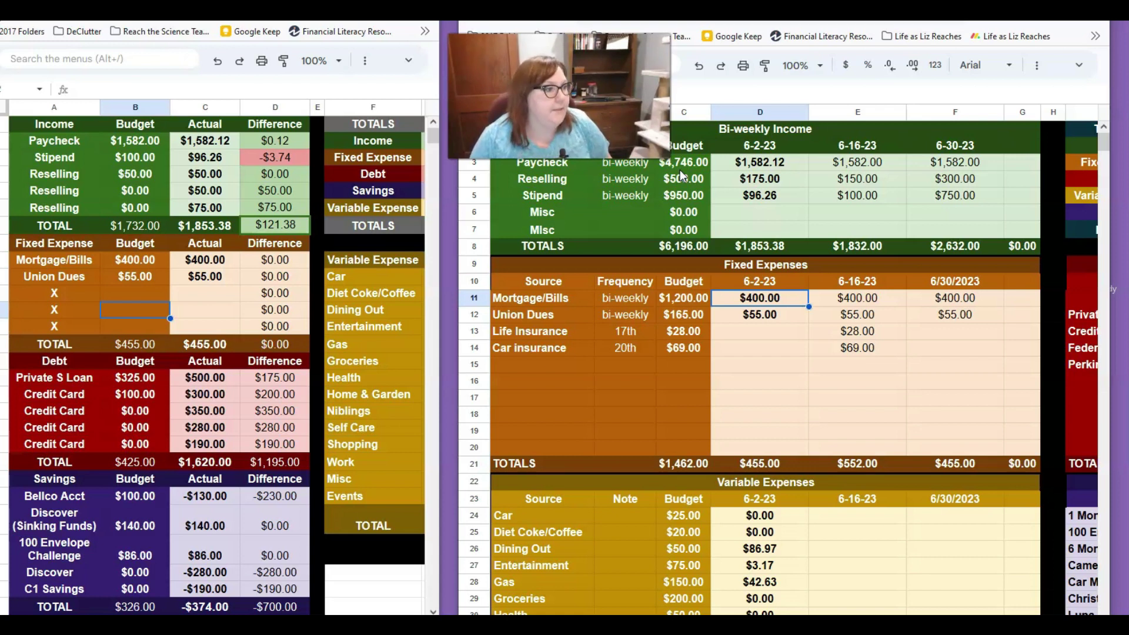
{"action": "key", "text": "Down"}
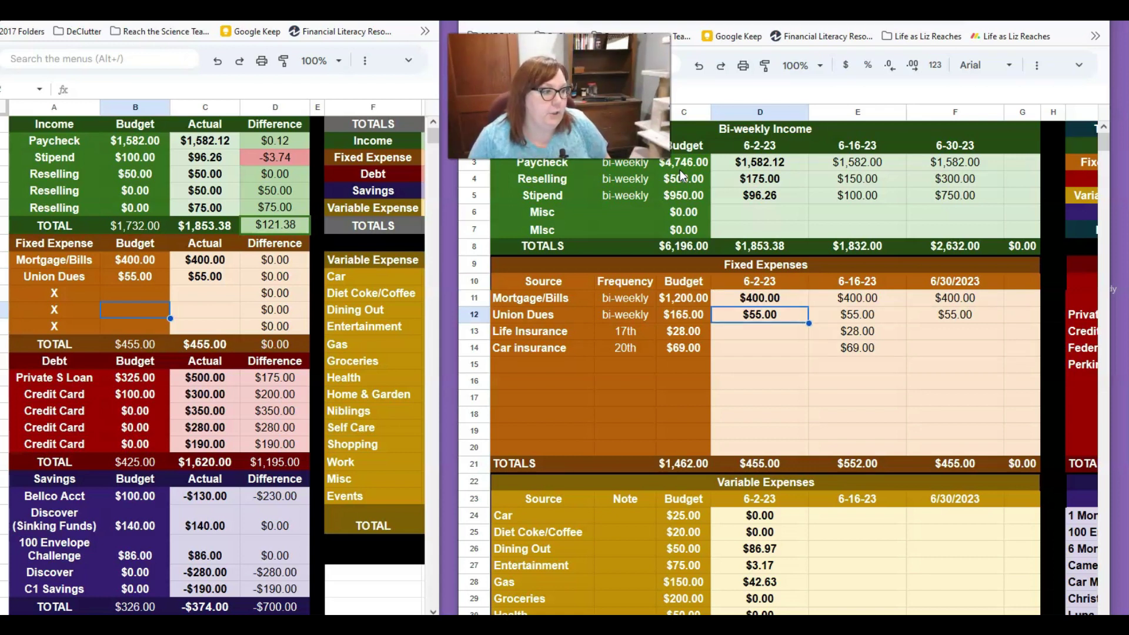
{"action": "key", "text": "Down"}
{"action": "key", "text": "Down"}
{"action": "key", "text": "Down"}
{"action": "key", "text": "Down"}
{"action": "key", "text": "Down"}
{"action": "key", "text": "Down"}
{"action": "key", "text": "Down"}
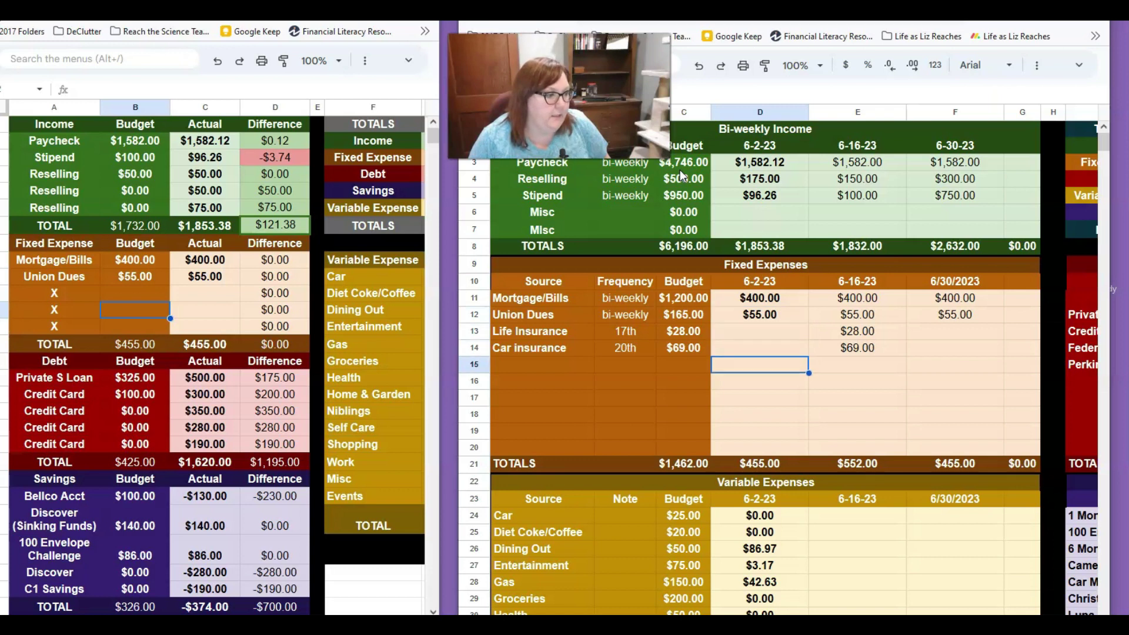
Bring up the monthly budget's Debt section and clear the Private S Loan's actual payment in the paycheck budget to total only the credit cards
{"action": "key", "text": "Left"}
{"action": "key", "text": "Down"}
{"action": "key", "text": "Down"}
{"action": "key", "text": "Down"}
{"action": "key", "text": "Down"}
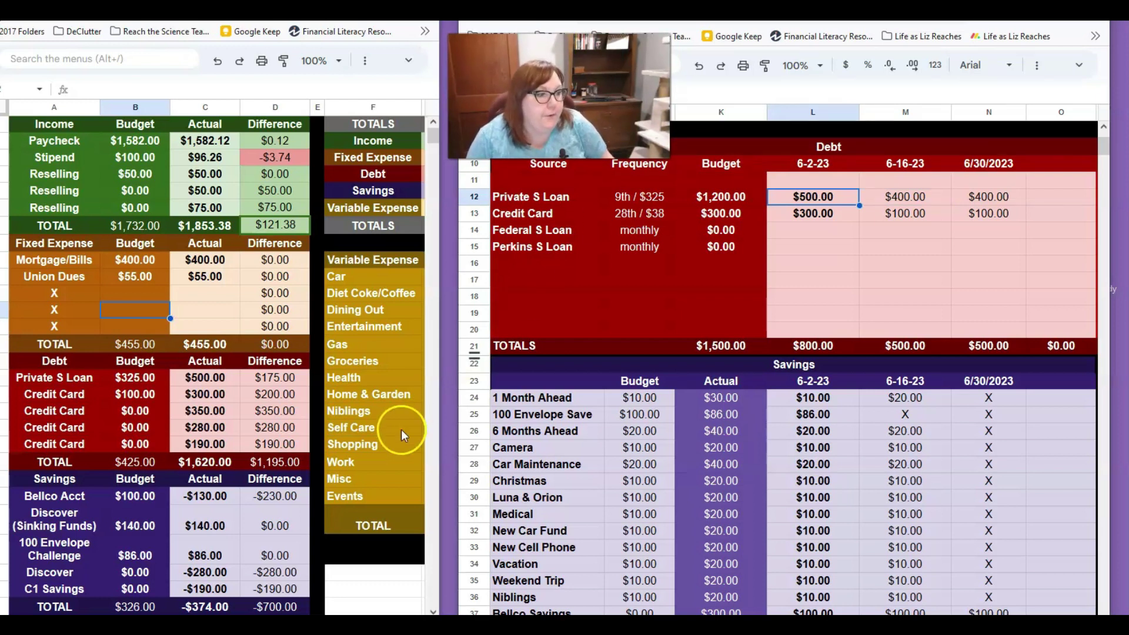
{"action": "left_click_drag", "start_coordinate": [200, 394], "coordinate": [203, 442]}
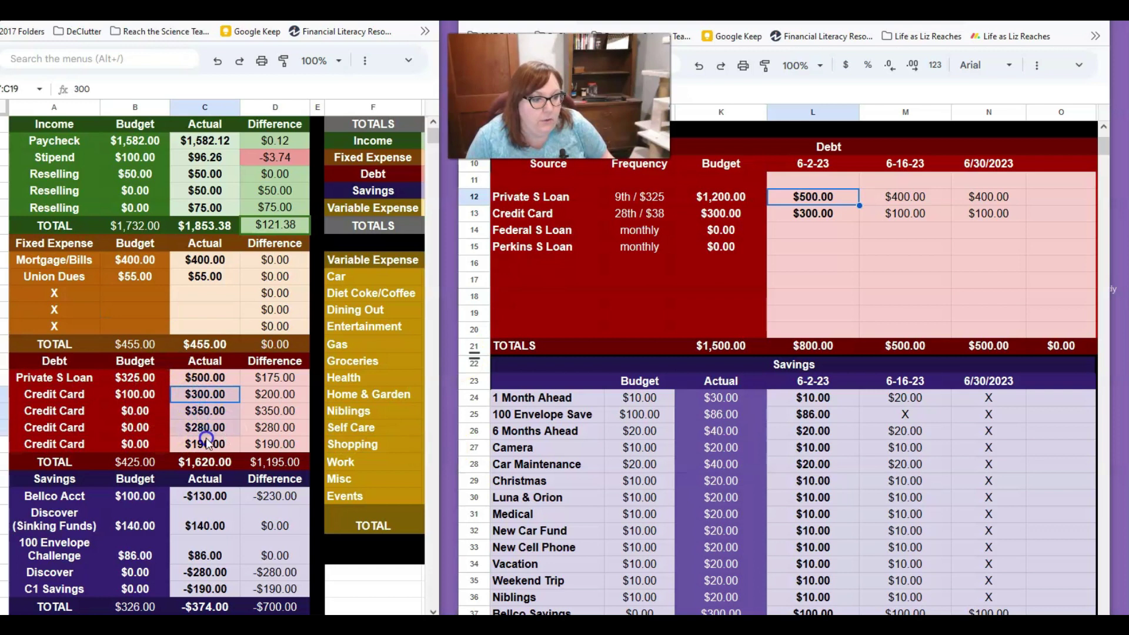
{"action": "left_click", "coordinate": [205, 383]}
{"action": "key", "text": "Delete"}
{"action": "key", "text": "Down"}
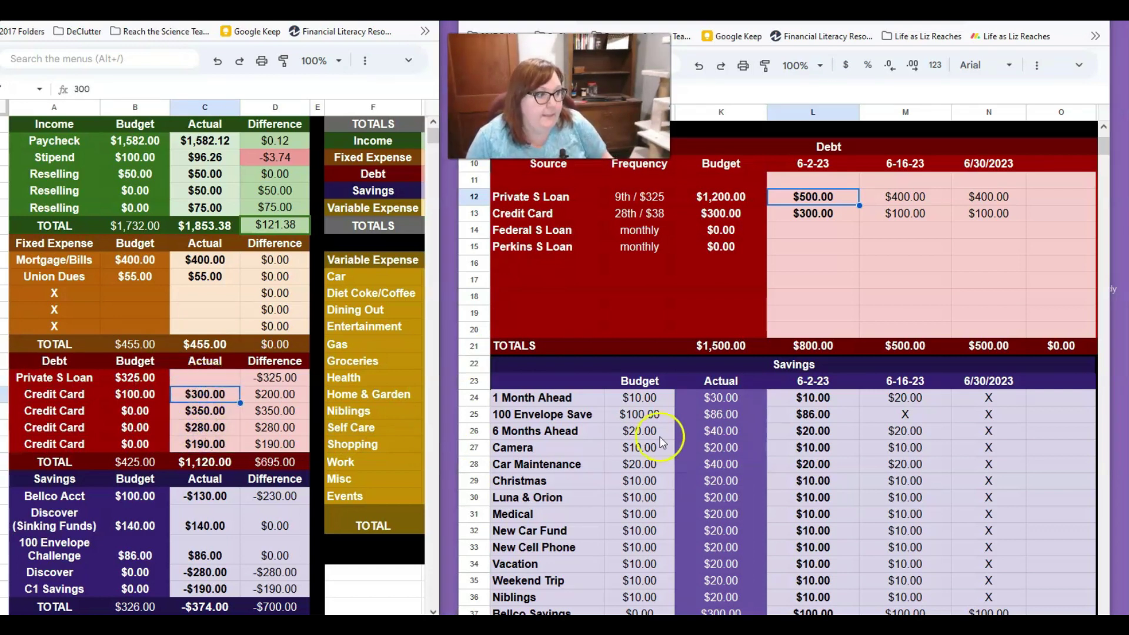
Set the 6-2-23 Credit Card payment in the monthly budget's Debt section to 1,120
{"action": "left_click", "coordinate": [813, 213]}
{"action": "type", "text": "1,12"}
{"action": "type", "text": "0"}
{"action": "key", "text": "Up"}
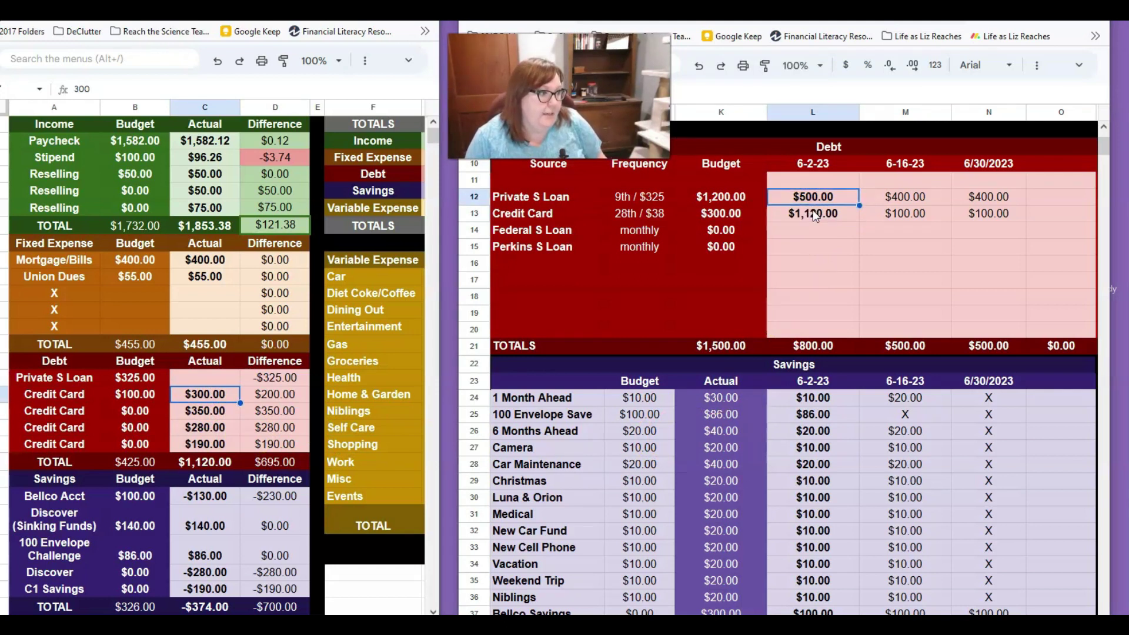
Set the Private S Loan's actual payment in the paycheck budget back to 500 and check the actual debt total
{"action": "left_click", "coordinate": [209, 378]}
{"action": "type", "text": "5"}
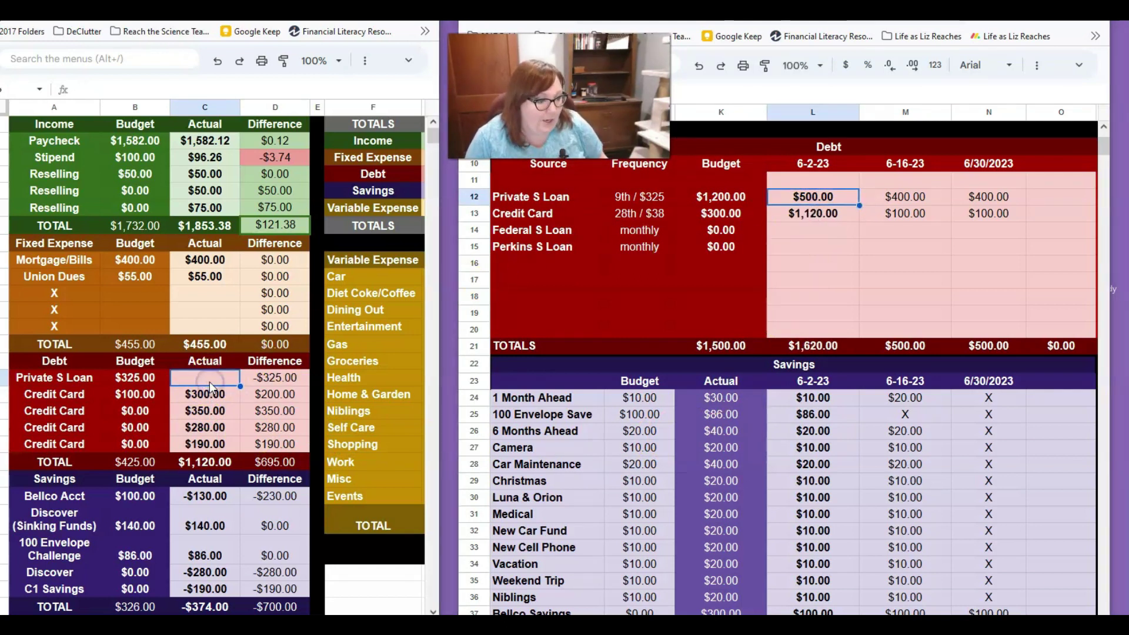
{"action": "type", "text": "00"}
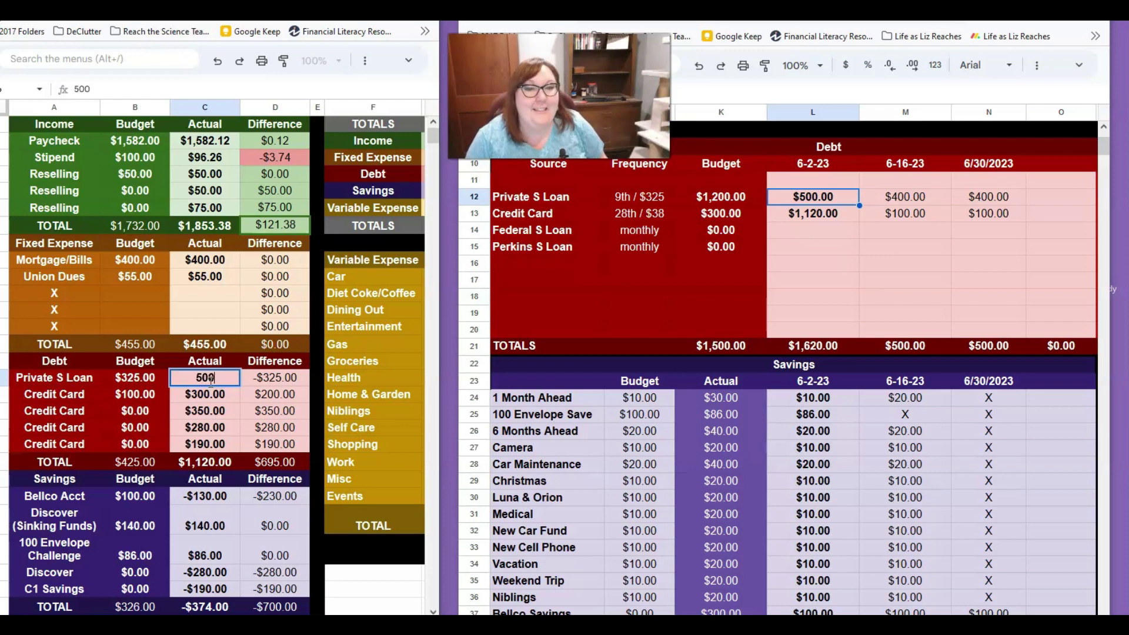
{"action": "key", "text": "Return"}
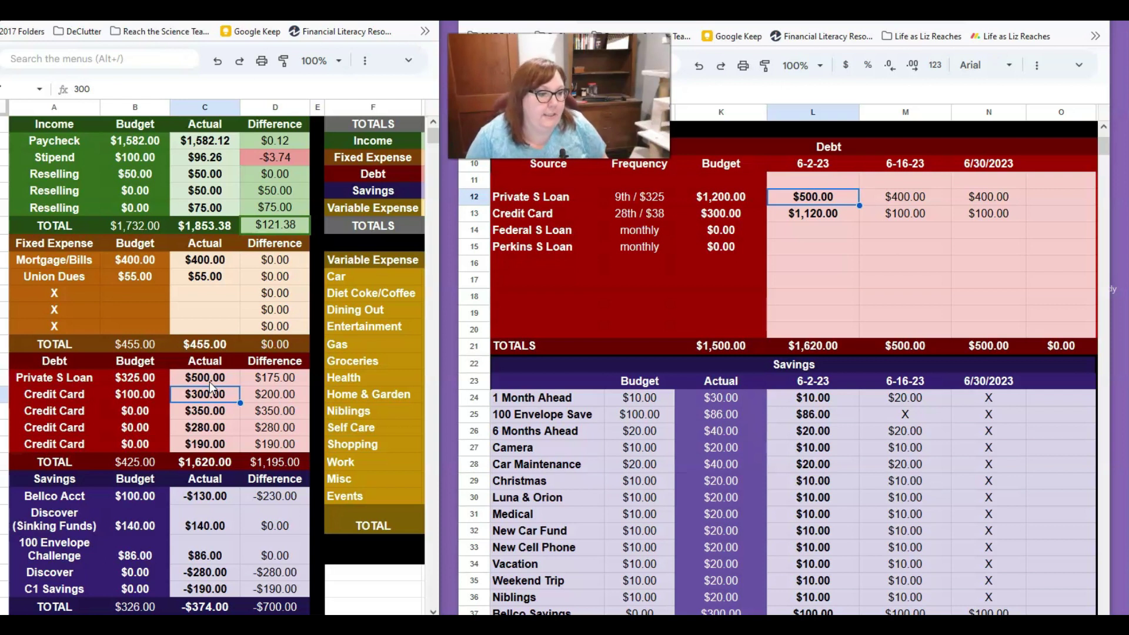
{"action": "key", "text": "Down"}
{"action": "key", "text": "Down"}
{"action": "key", "text": "Down"}
{"action": "key", "text": "Down"}
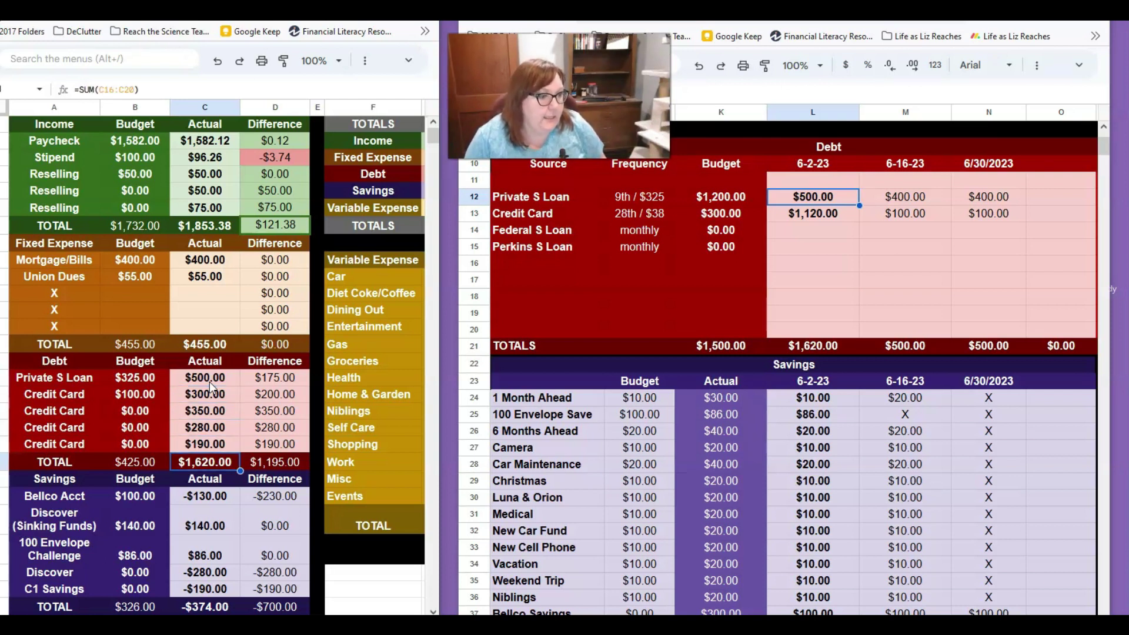
Review the monthly budget's Savings entries from 1 Month Ahead down to Bellco Savings and the totals row
{"action": "left_click", "coordinate": [889, 398]}
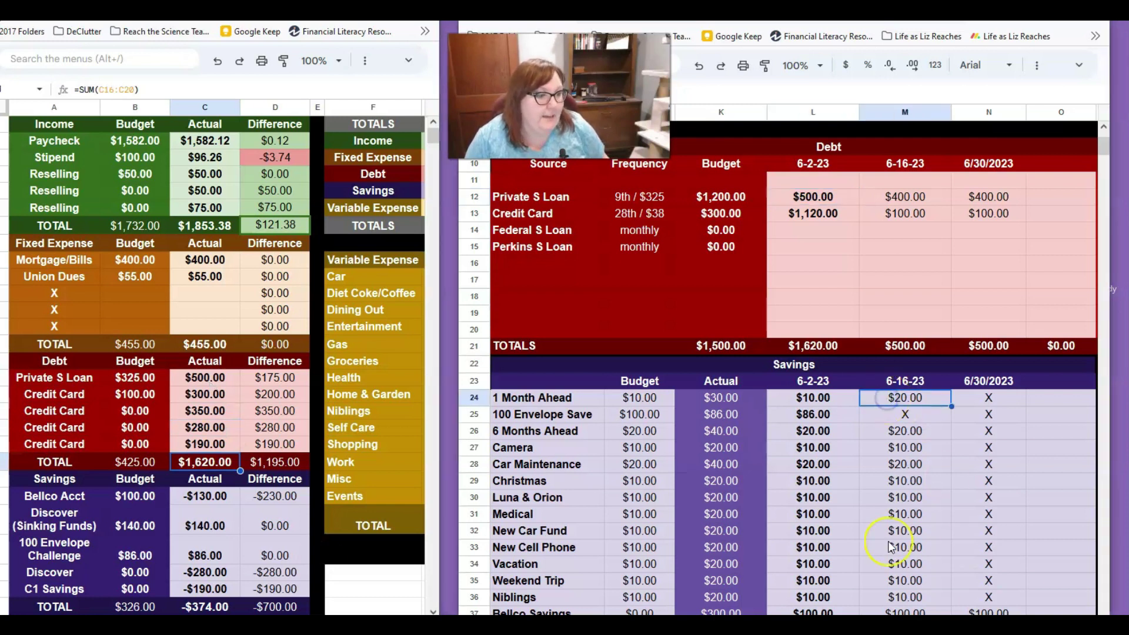
{"action": "key", "text": "Down"}
{"action": "key", "text": "Down"}
{"action": "key", "text": "Down"}
{"action": "key", "text": "Down"}
{"action": "key", "text": "Down"}
{"action": "key", "text": "Down"}
{"action": "key", "text": "Down"}
{"action": "key", "text": "Down"}
{"action": "key", "text": "Down"}
{"action": "key", "text": "Down"}
{"action": "key", "text": "Down"}
{"action": "key", "text": "Down"}
{"action": "key", "text": "Down"}
{"action": "key", "text": "Down"}
{"action": "key", "text": "Down"}
{"action": "key", "text": "Down"}
{"action": "key", "text": "Down"}
{"action": "key", "text": "Down"}
{"action": "key", "text": "Down"}
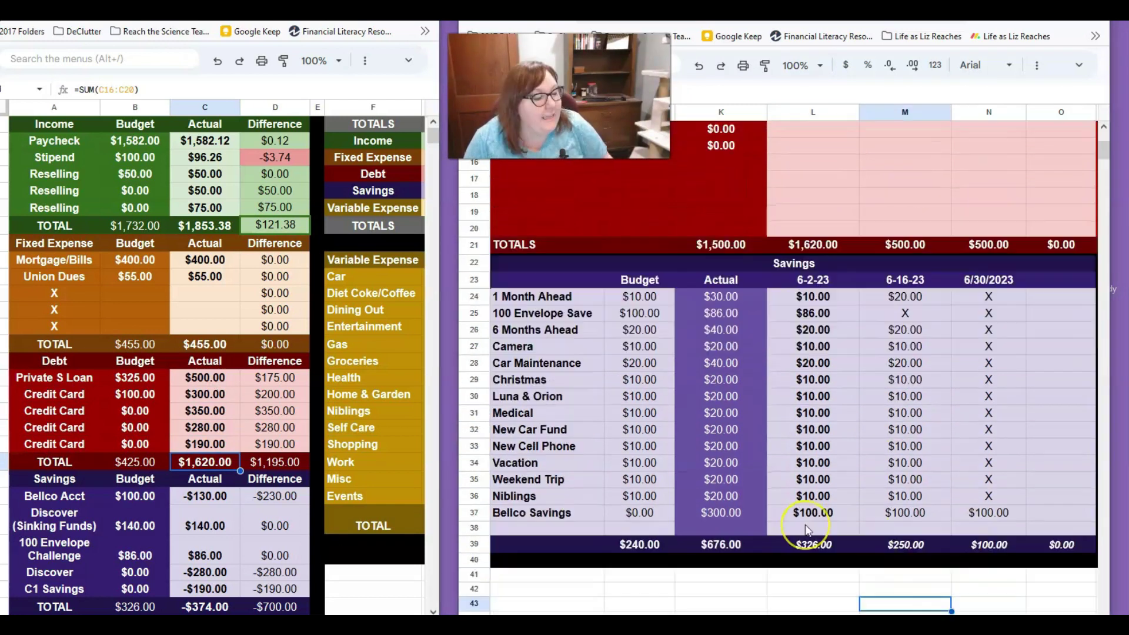
Add up 230, 190 and 250 as scratch entries in the monthly budget's unused Savings column, and clear them again
{"action": "left_click_drag", "start_coordinate": [814, 299], "coordinate": [815, 512]}
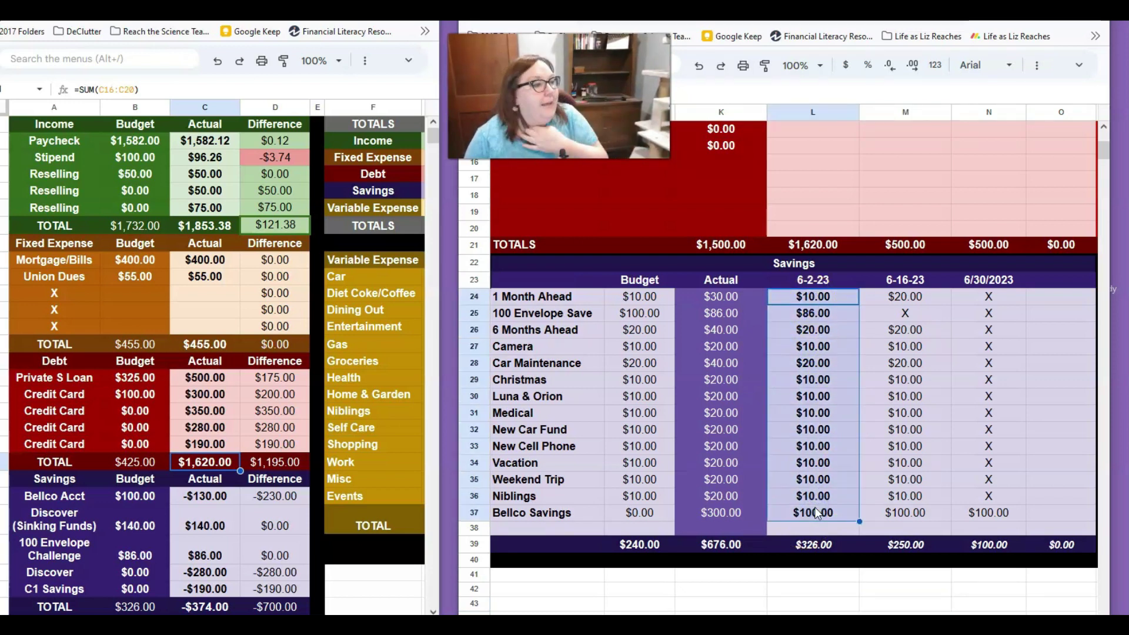
{"action": "left_click", "coordinate": [1065, 353]}
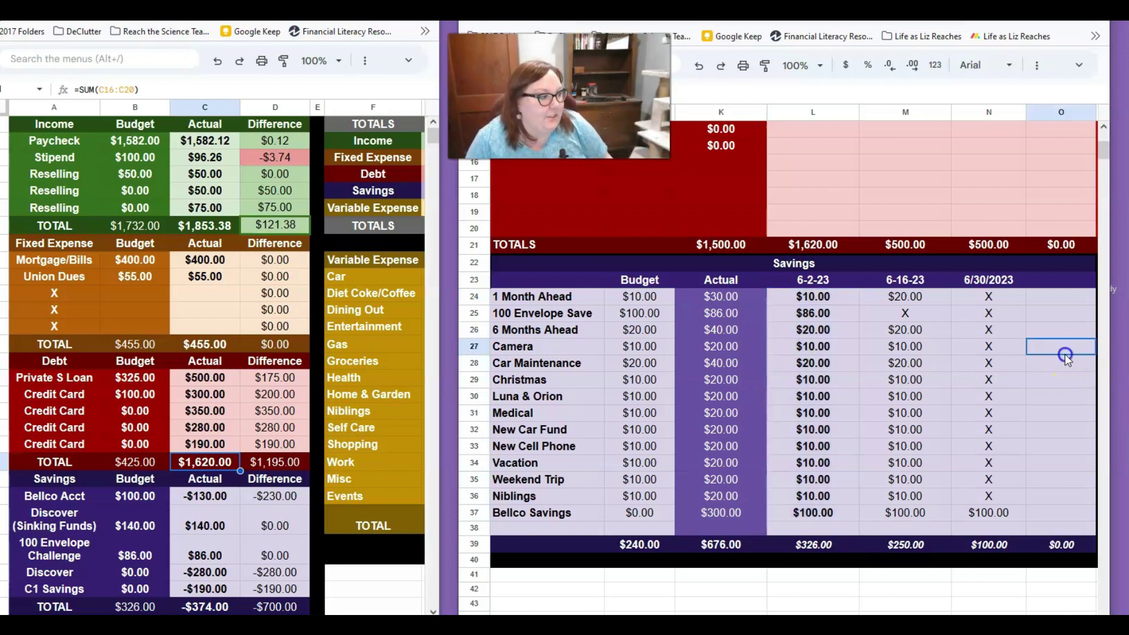
{"action": "type", "text": "230"}
{"action": "key", "text": "Return"}
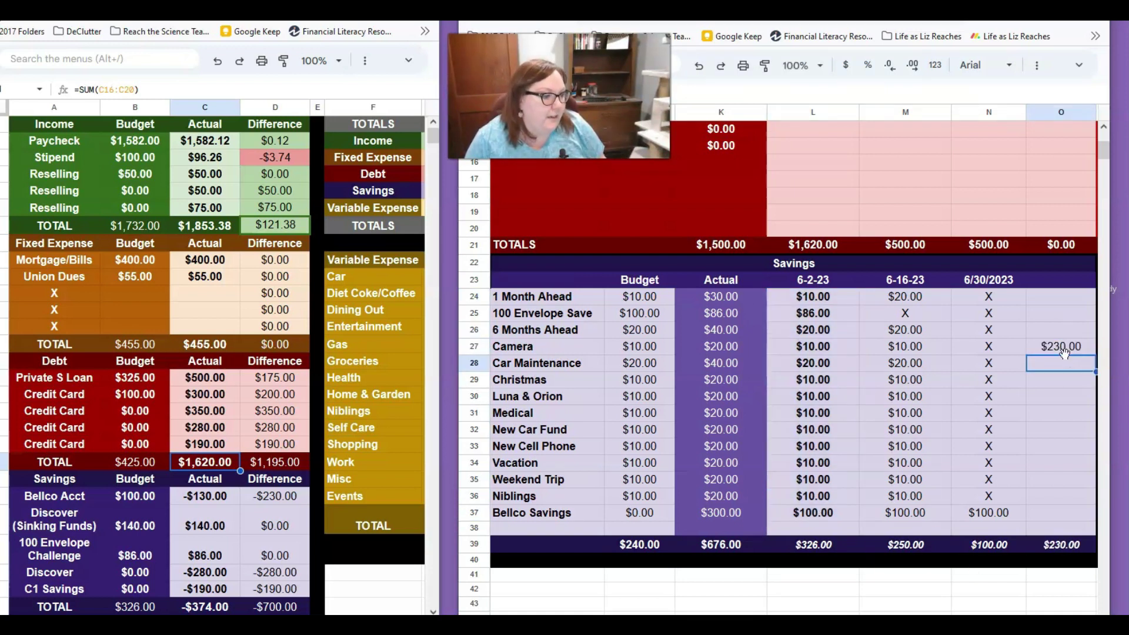
{"action": "type", "text": "190"}
{"action": "key", "text": "Return"}
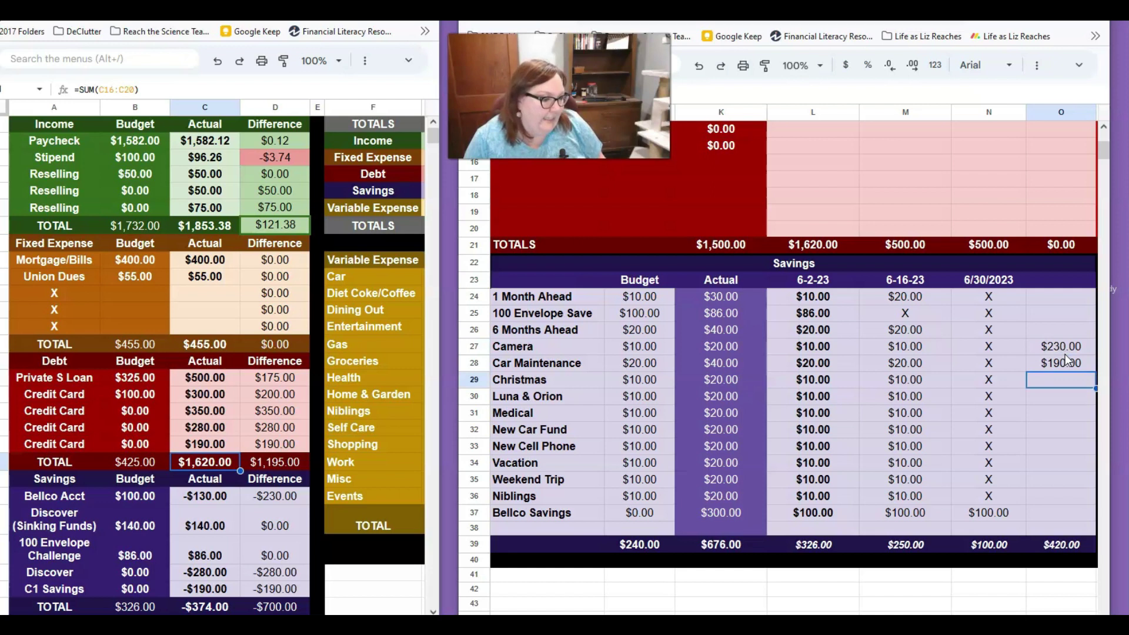
{"action": "type", "text": "250"}
{"action": "key", "text": "Return"}
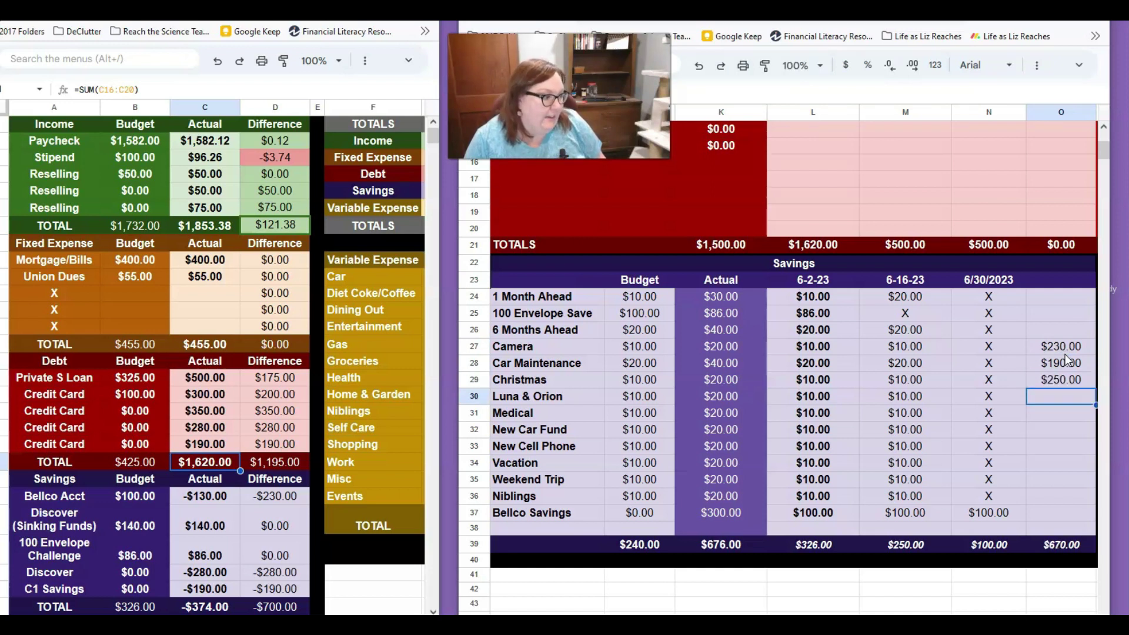
{"action": "left_click_drag", "start_coordinate": [1061, 331], "coordinate": [1066, 405]}
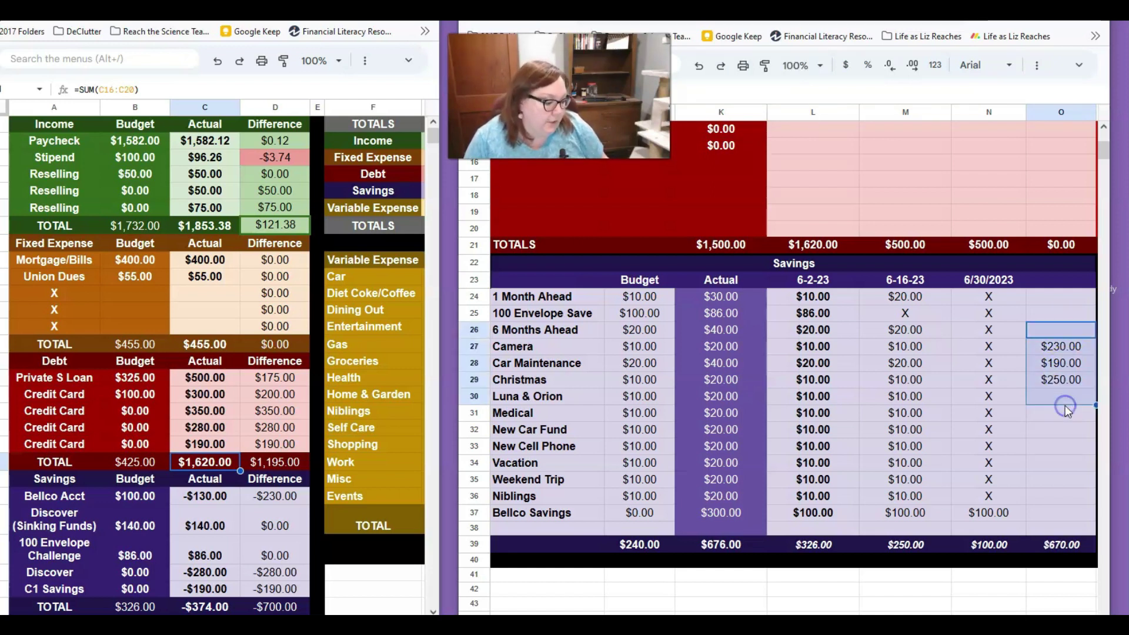
{"action": "key", "text": "Delete"}
Add a Misc line below Bellco Savings with a budget of 0 and a 6-2-23 amount of -670
{"action": "left_click", "coordinate": [809, 528]}
{"action": "type", "text": "-670"}
{"action": "key", "text": "Left"}
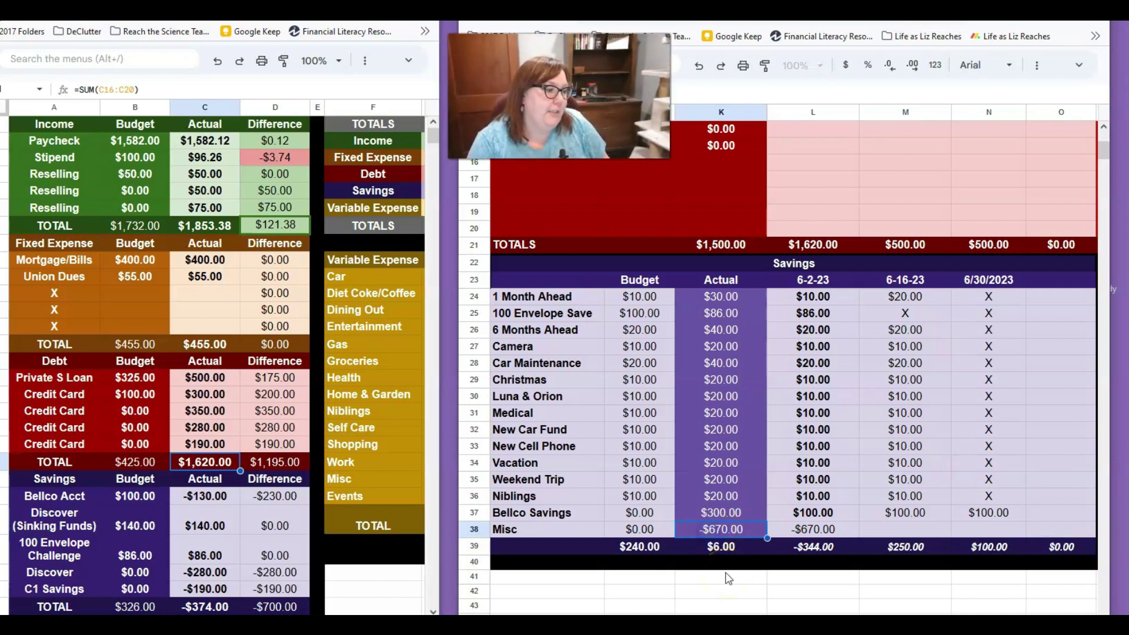
{"action": "key", "text": "Right"}
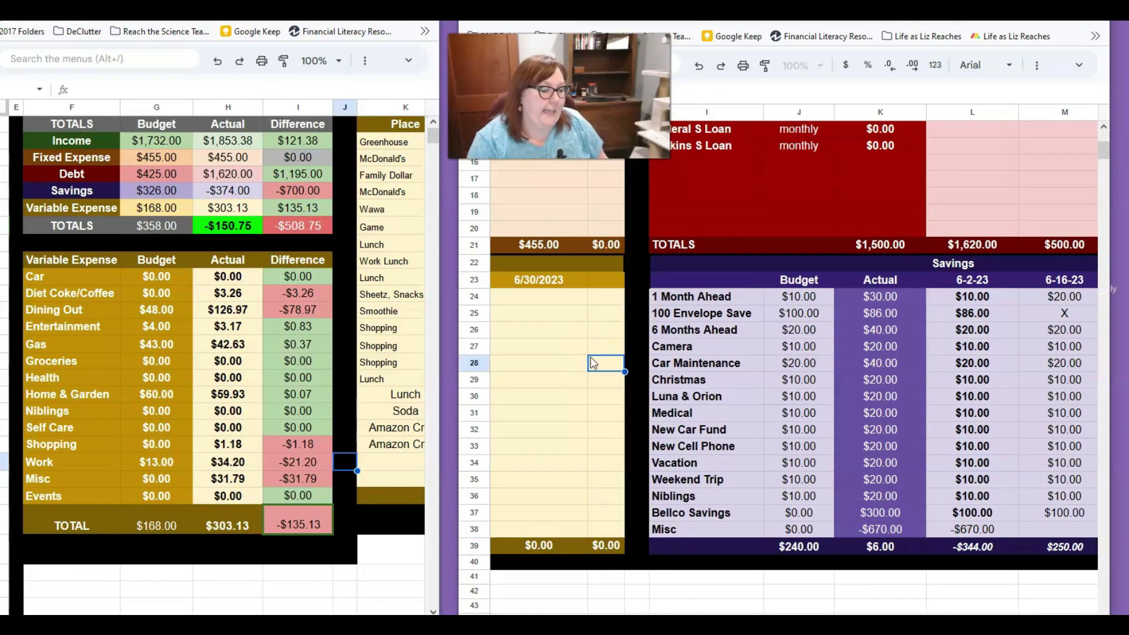
Set the monthly budget's 6-2-23 variable expenses to 3.26 for Diet Coke/Coffee, 126.97 for Dining Out and 3.17 for Entertainment
{"action": "scroll", "coordinate": [590, 357], "scroll_direction": "left", "scroll_amount": 5}
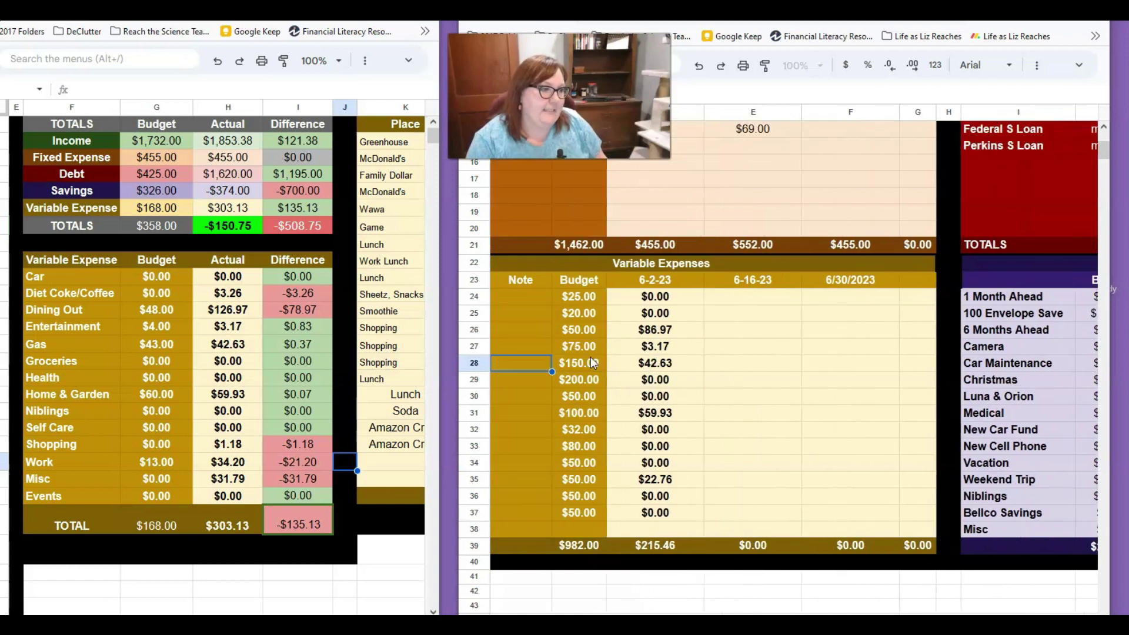
{"action": "scroll", "coordinate": [591, 357], "scroll_direction": "left", "scroll_amount": 2}
{"action": "key", "text": "Right"}
{"action": "key", "text": "Right"}
{"action": "key", "text": "Right"}
{"action": "key", "text": "Up"}
{"action": "key", "text": "Up"}
{"action": "key", "text": "Up"}
{"action": "key", "text": "Up"}
{"action": "key", "text": "Down"}
{"action": "type", "text": "3.26"}
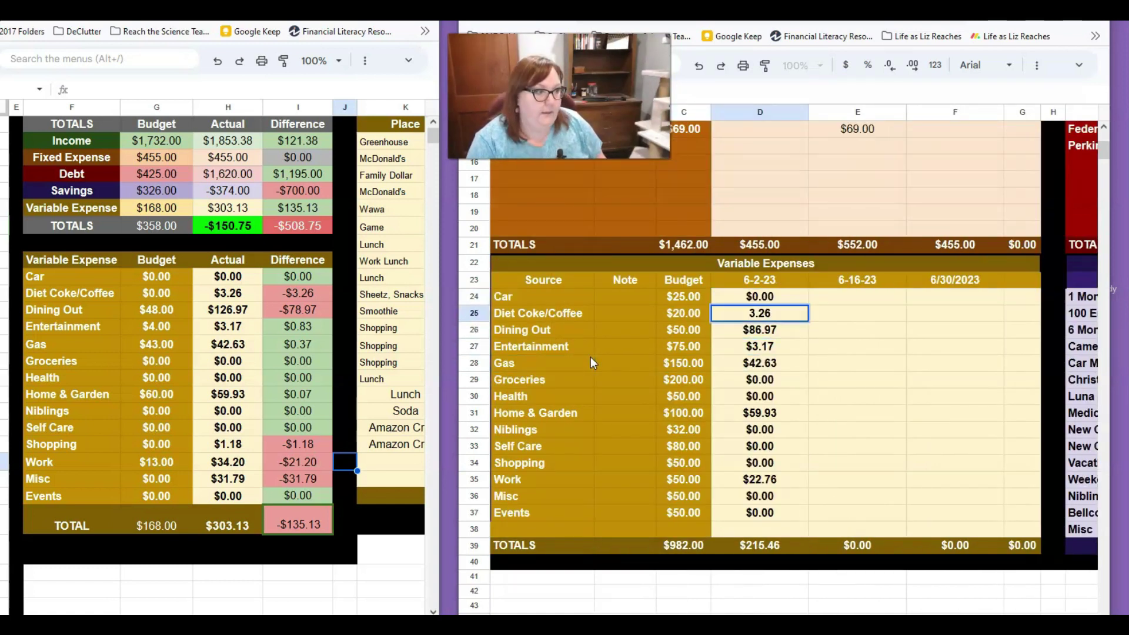
{"action": "key", "text": "Return"}
{"action": "type", "text": "126.97"}
{"action": "key", "text": "Return"}
{"action": "type", "text": "3.17"}
{"action": "key", "text": "Return"}
Set the 6-2-23 variable expenses for Shopping to 1.18, Work to 34.20 and Misc to 31.79
{"action": "key", "text": "Down"}
{"action": "key", "text": "Down"}
{"action": "key", "text": "Down"}
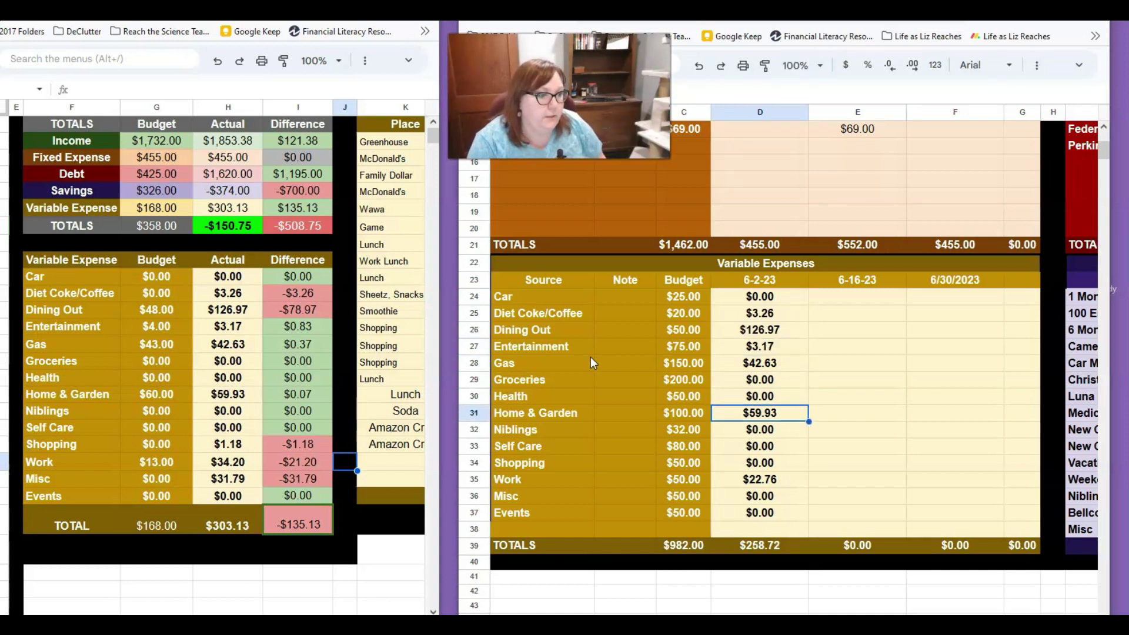
{"action": "key", "text": "Down"}
{"action": "key", "text": "Down"}
{"action": "key", "text": "Down"}
{"action": "type", "text": "1.18"}
{"action": "key", "text": "Return"}
{"action": "type", "text": "3"}
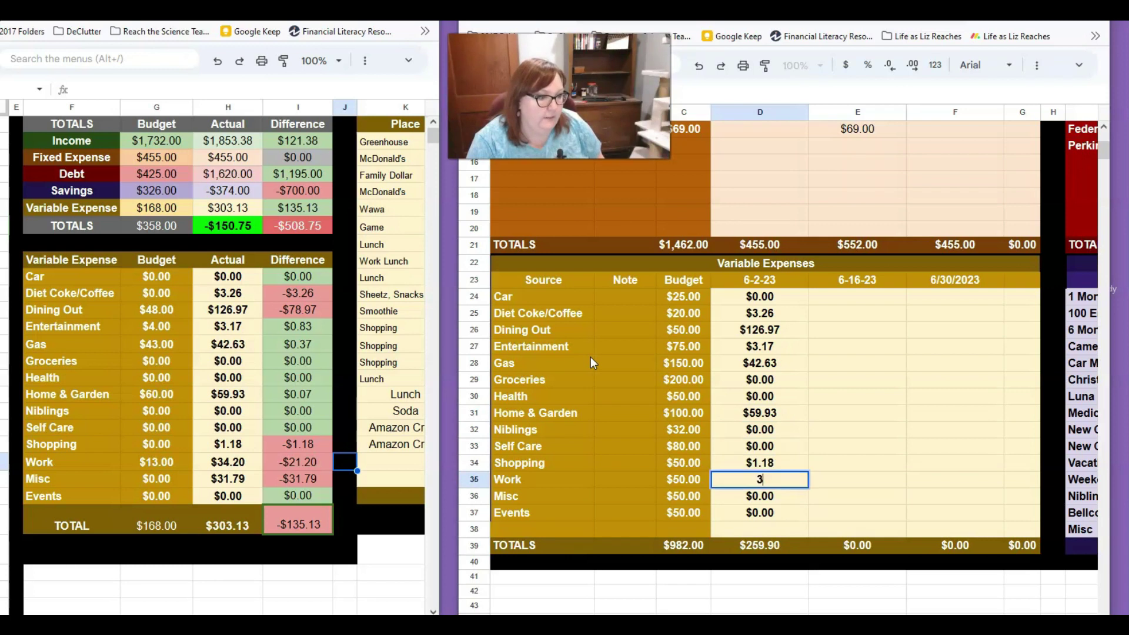
{"action": "type", "text": "4.20"}
{"action": "key", "text": "Return"}
{"action": "type", "text": "31.47"}
{"action": "key", "text": "BackSpace"}
{"action": "key", "text": "BackSpace"}
{"action": "key", "text": "BackSpace"}
{"action": "type", "text": ".79"}
{"action": "key", "text": "Return"}
{"action": "key", "text": "Down"}
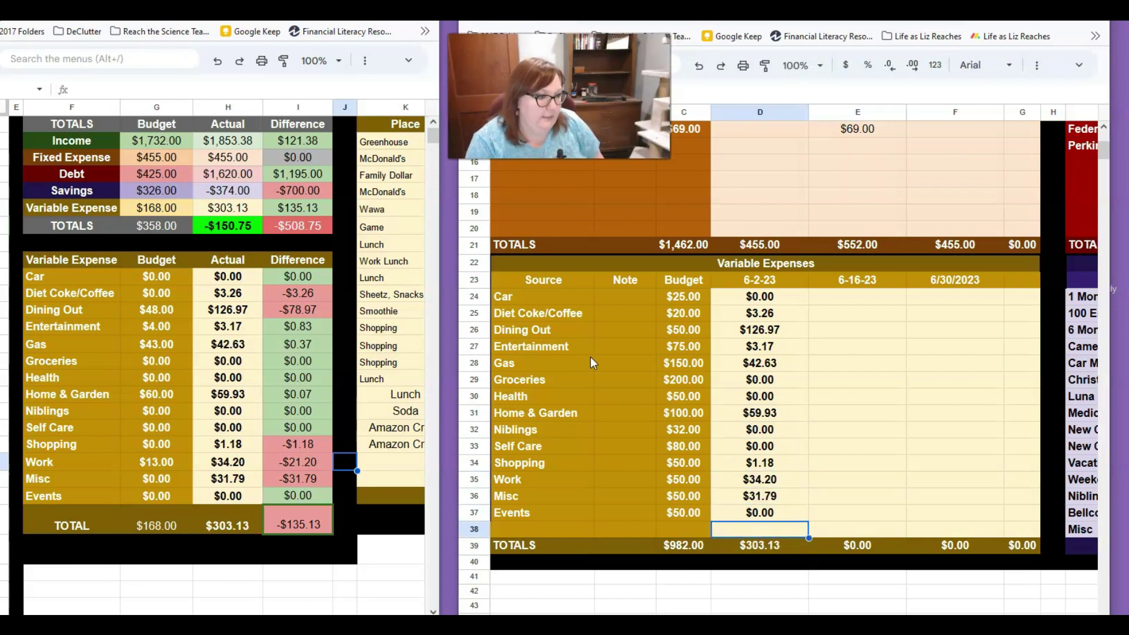
Review the monthly budget's summary: the 6-2-23 and 6-16-23 columns and the balance row through to the month total
{"action": "scroll", "coordinate": [591, 358], "scroll_direction": "up", "scroll_amount": 4}
{"action": "scroll", "coordinate": [590, 358], "scroll_direction": "right", "scroll_amount": 5}
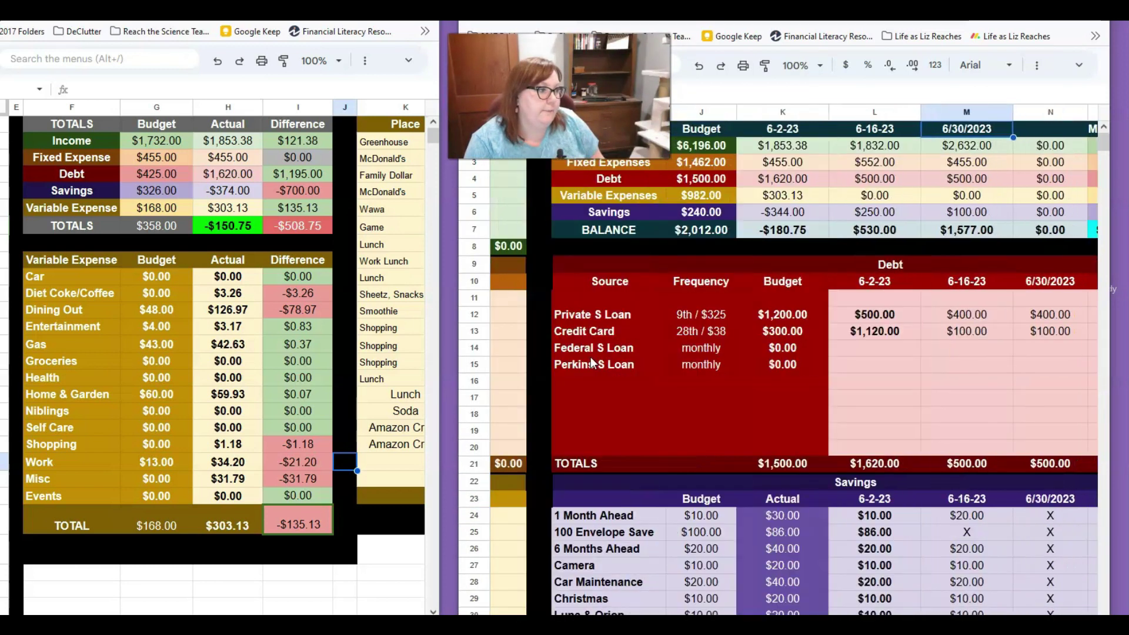
{"action": "scroll", "coordinate": [590, 357], "scroll_direction": "right", "scroll_amount": 2}
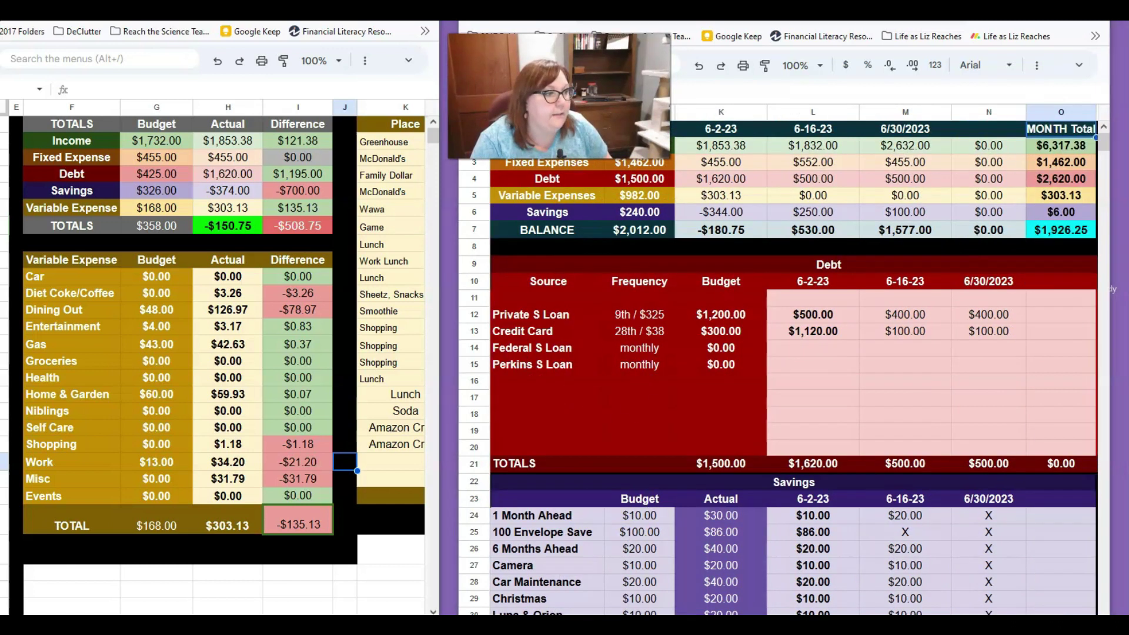
{"action": "left_click_drag", "start_coordinate": [721, 146], "coordinate": [729, 228]}
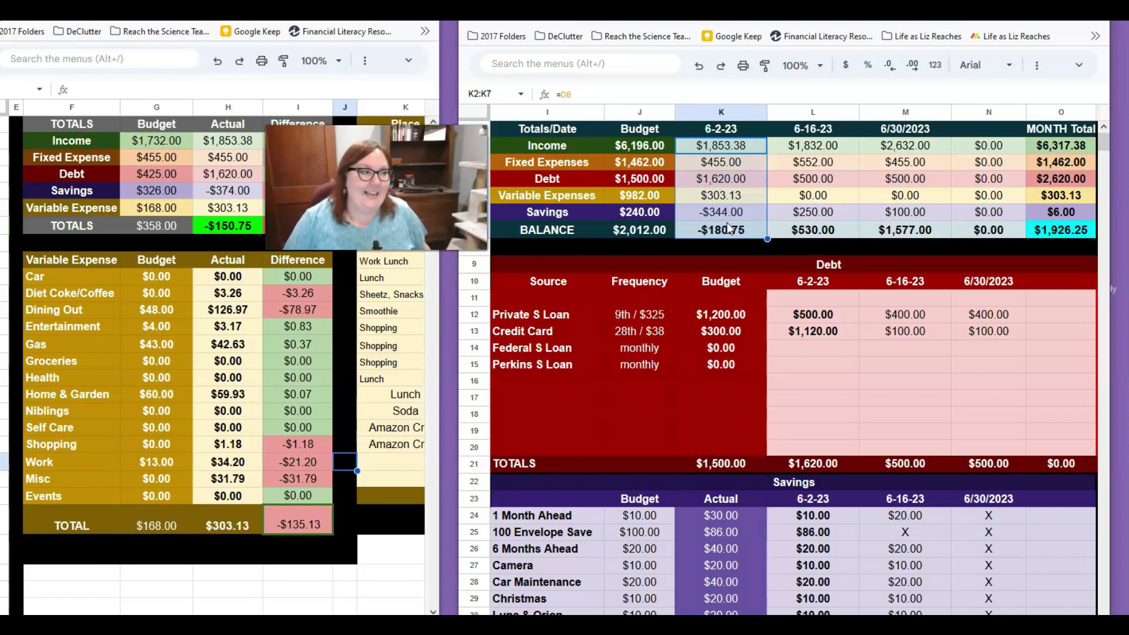
{"action": "key", "text": "Right"}
{"action": "key", "text": "Up"}
{"action": "key", "text": "Down"}
{"action": "key", "text": "Down"}
{"action": "key", "text": "Down"}
{"action": "key", "text": "Down"}
{"action": "key", "text": "Down"}
{"action": "key", "text": "Down"}
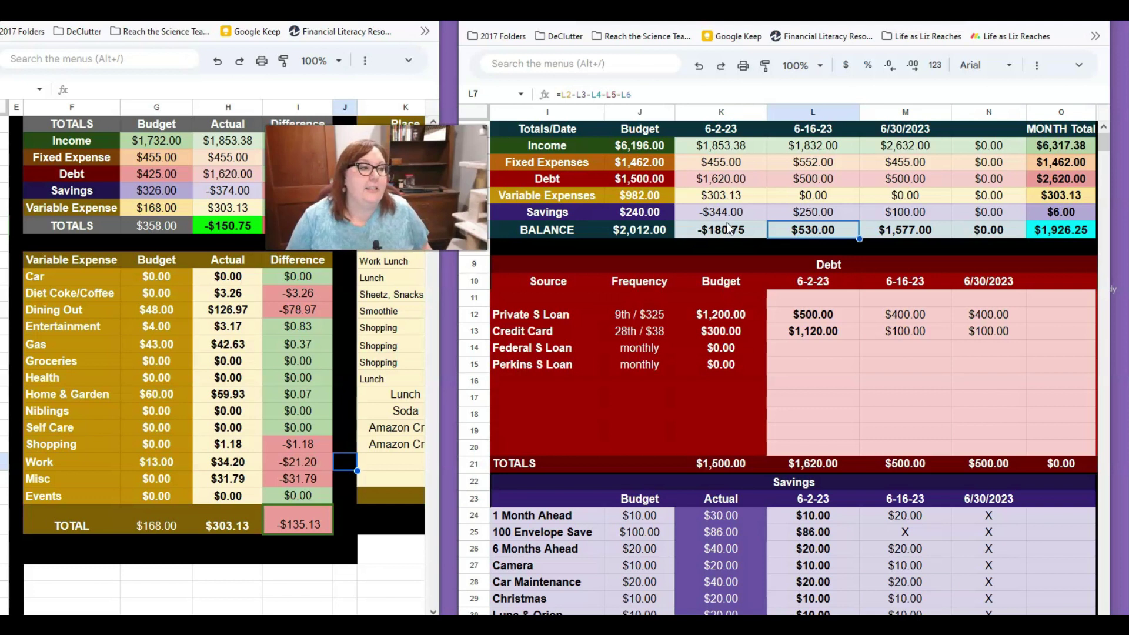
{"action": "key", "text": "Right"}
{"action": "key", "text": "Right"}
{"action": "key", "text": "Right"}
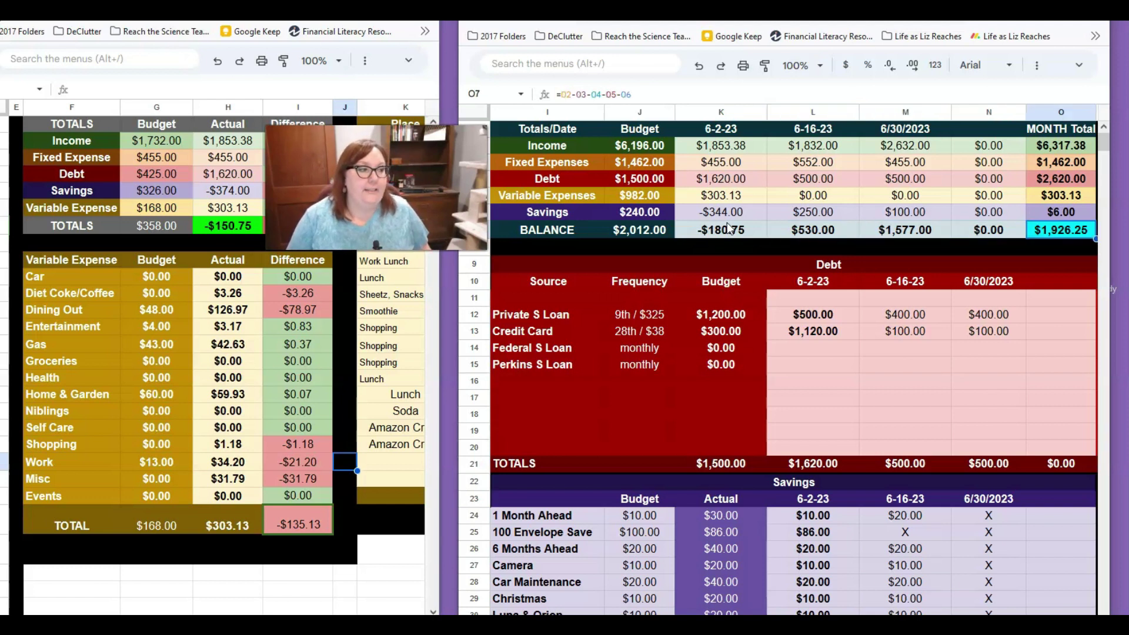